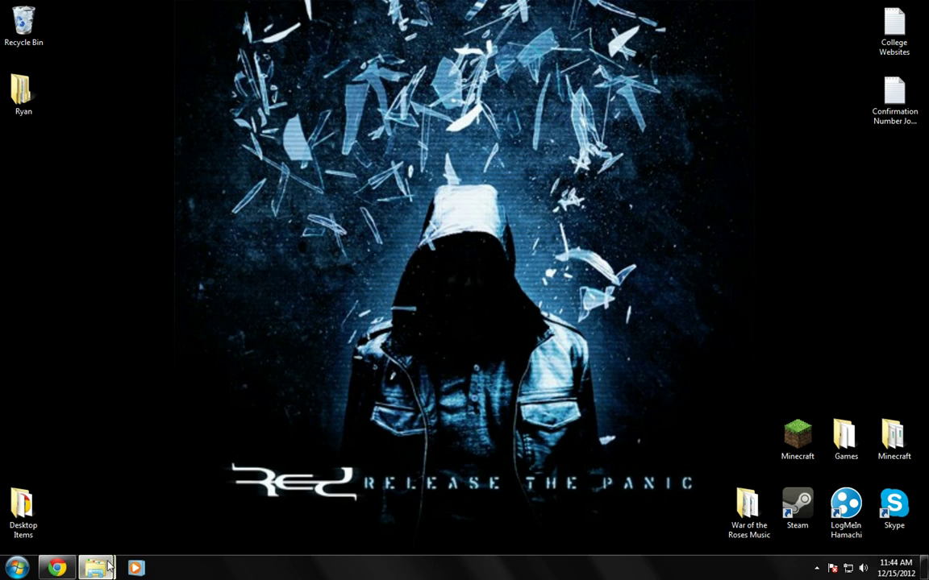
- Search the computer for %appdata% and open the bin folder inside .minecraft from the Roaming folder
mouse_move(95, 568)
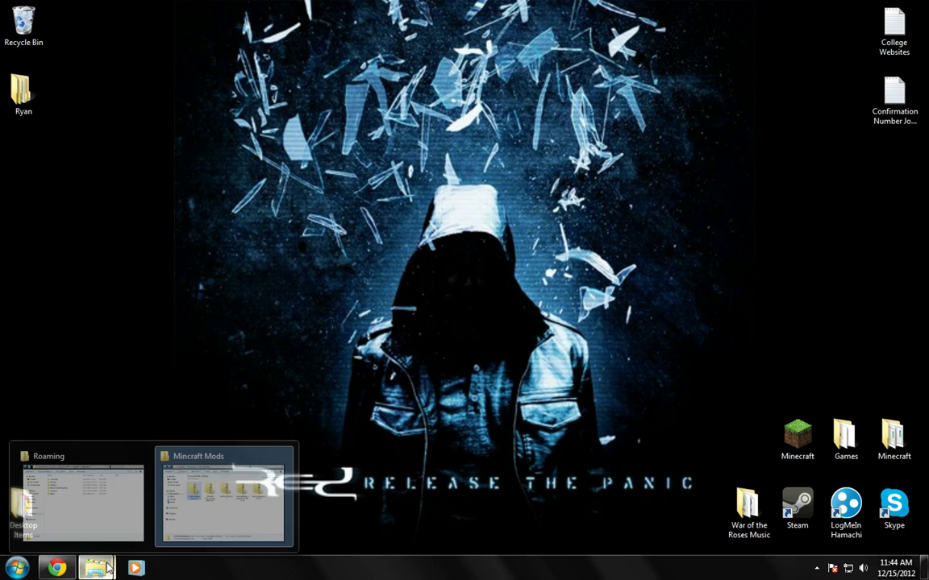
left_click(95, 481)
left_click(17, 568)
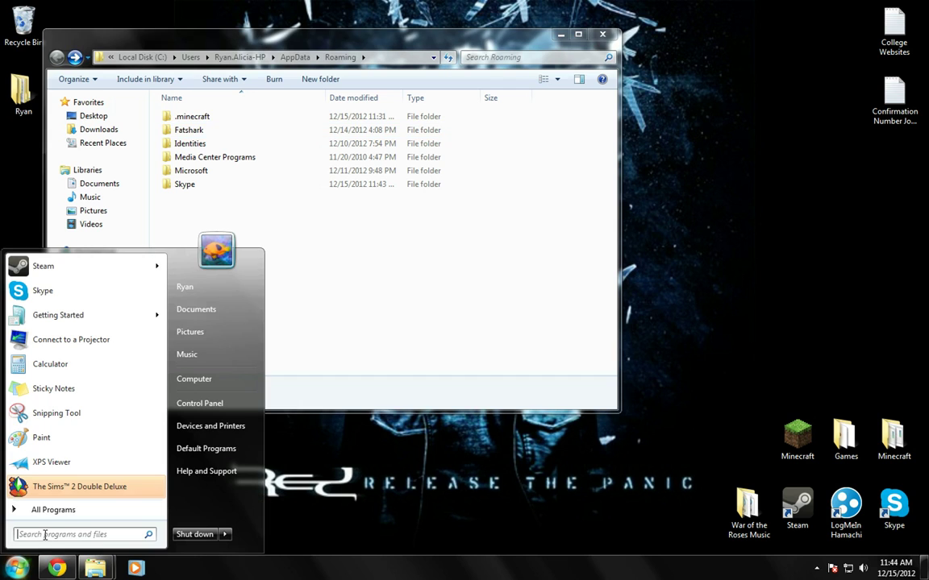
type("%appdata")
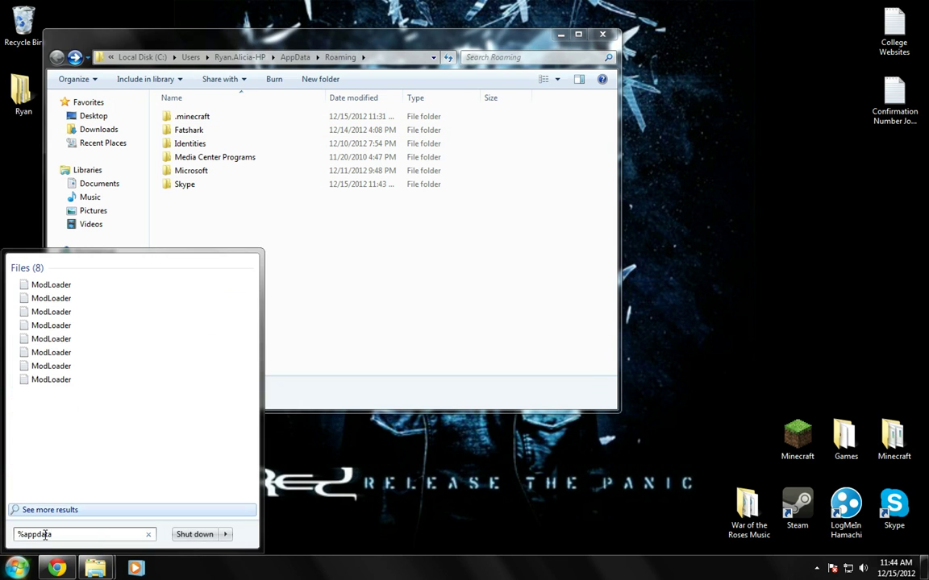
type("%")
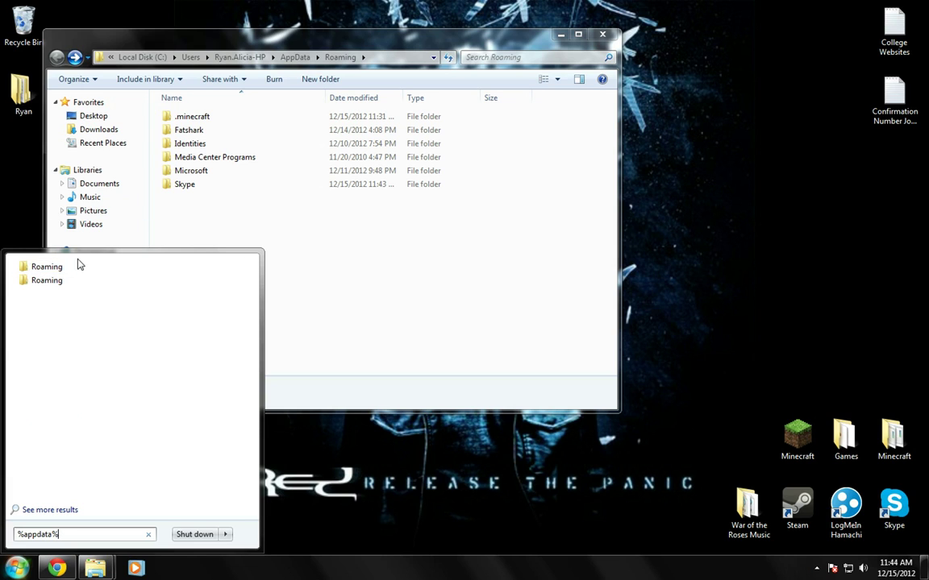
left_click(472, 444)
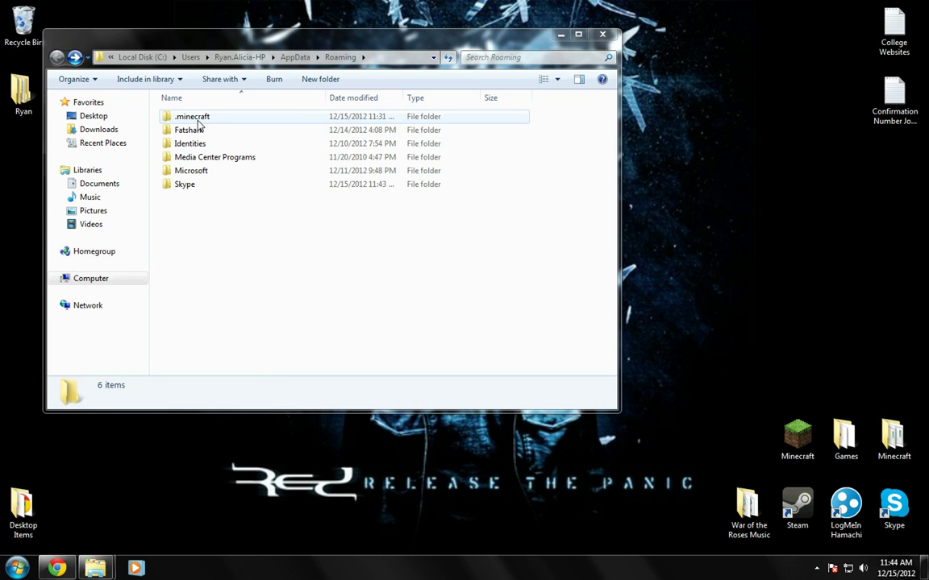
double_click(193, 117)
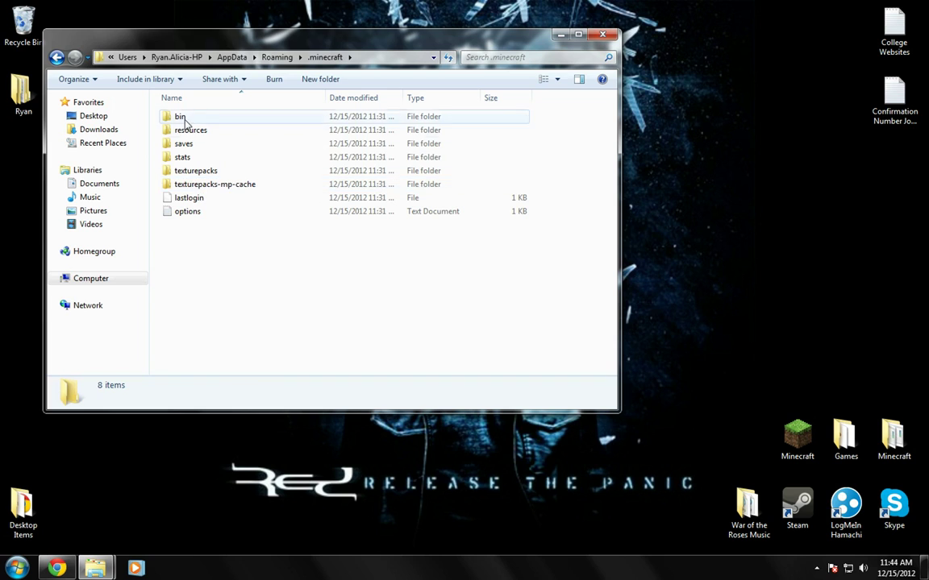
double_click(180, 119)
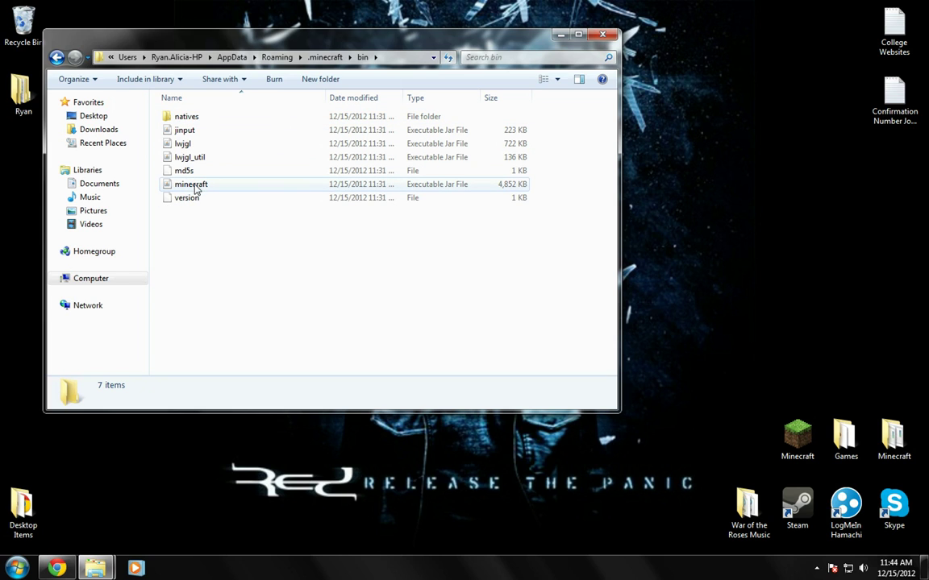
- Bring up the Mincraft Mods folder window and move it fully into view over the bin folder window
mouse_move(107, 573)
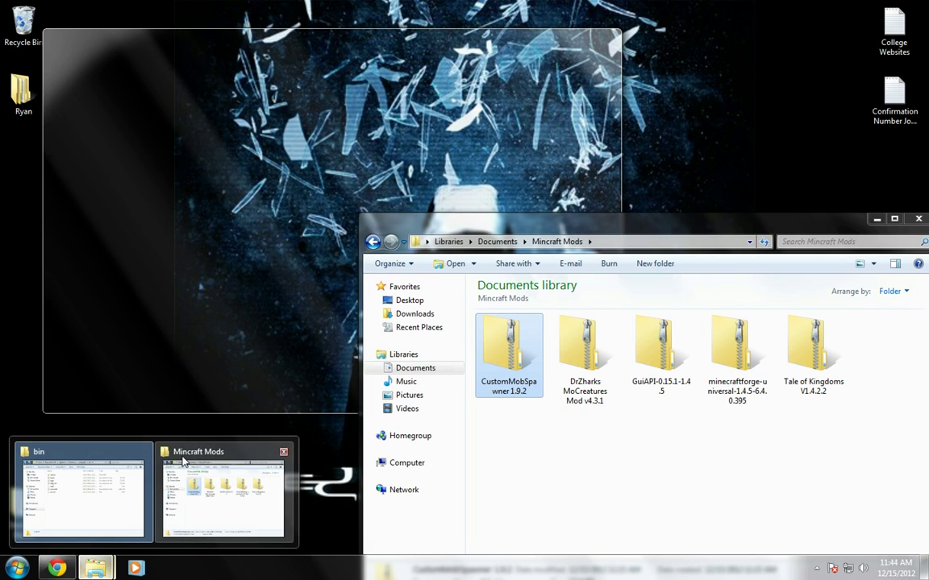
left_click(183, 461)
left_click_drag(559, 206, 419, 126)
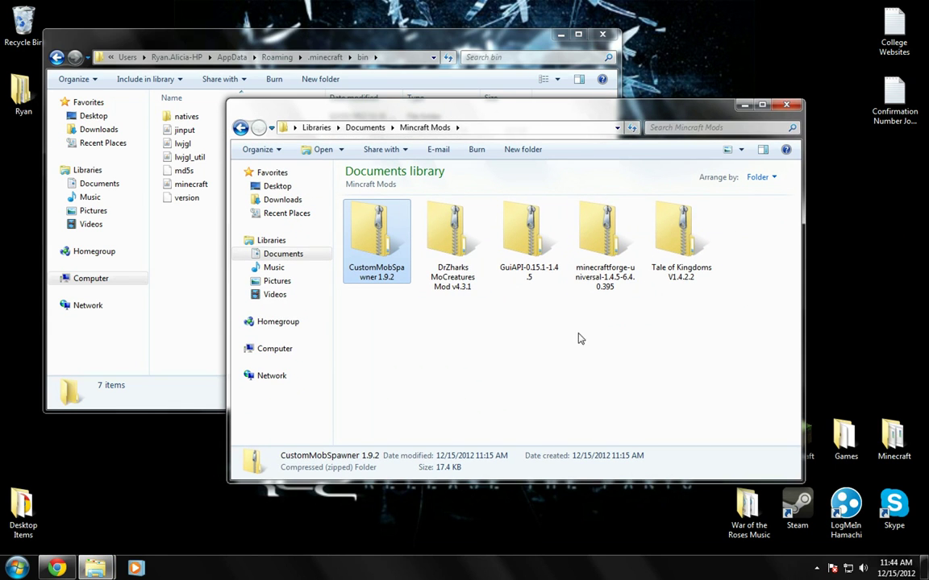
- Go through the Forge, Tale of Kingdoms, GuiAPI, DrZharks MoCreatures and CustomMobSpawner archives to review the required mod files
left_click(607, 257)
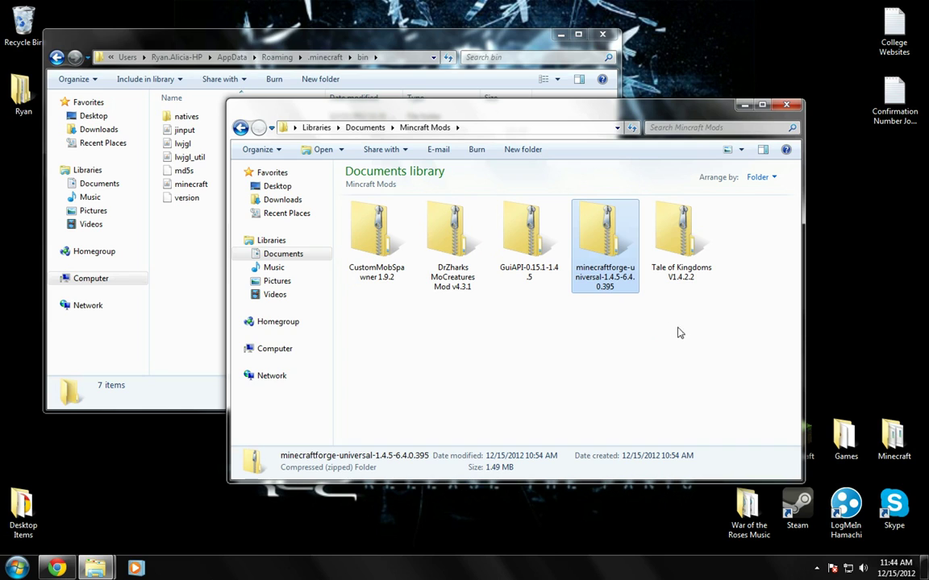
left_click(677, 266)
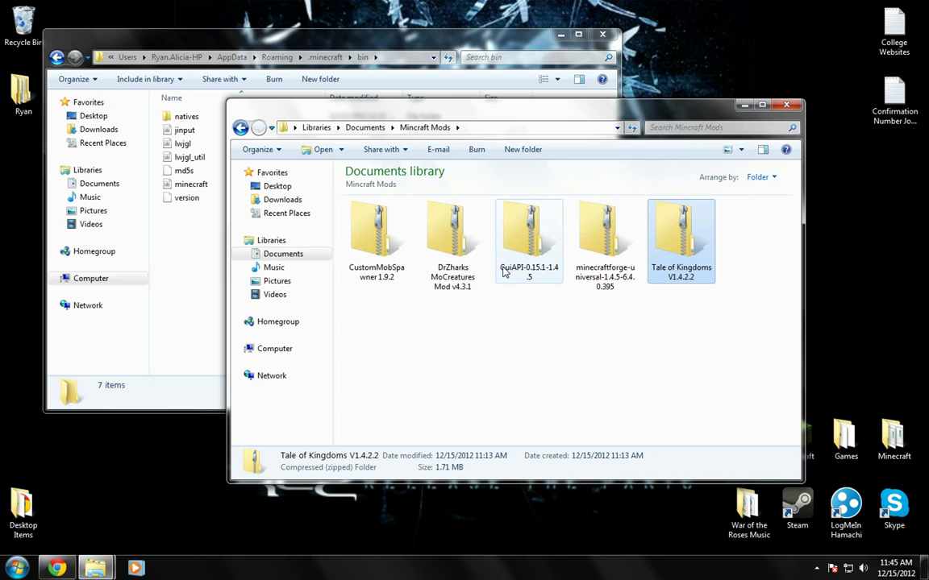
left_click(516, 242)
left_click(451, 242)
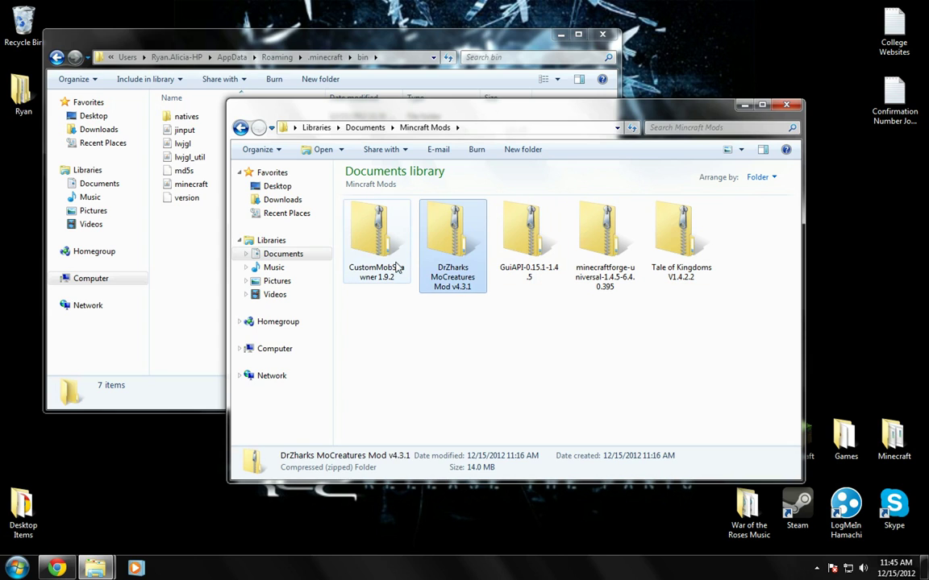
left_click(367, 242)
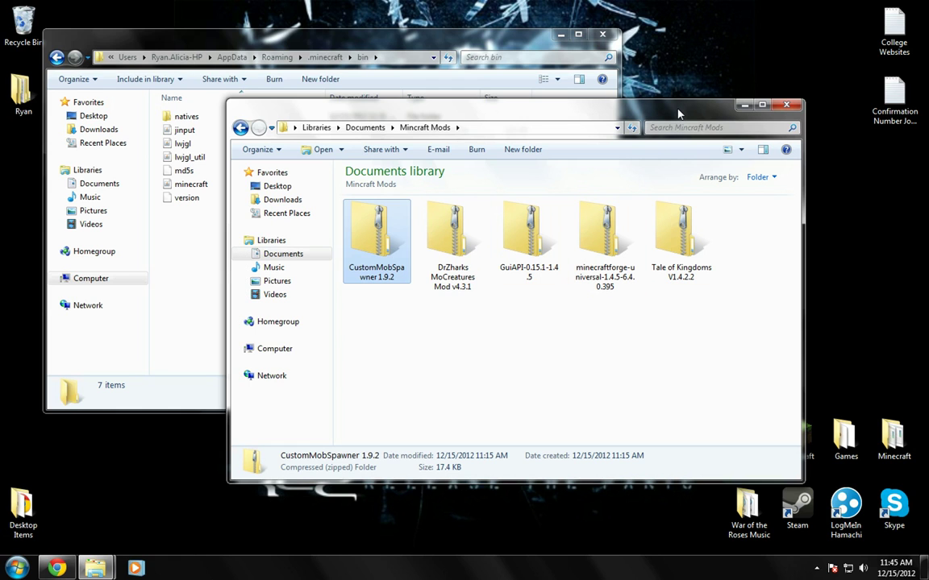
- Shift the Mincraft Mods window out of the way and open the minecraft jar from the bin folder as a 7-Zip archive
left_click_drag(677, 113, 698, 189)
left_click(442, 44)
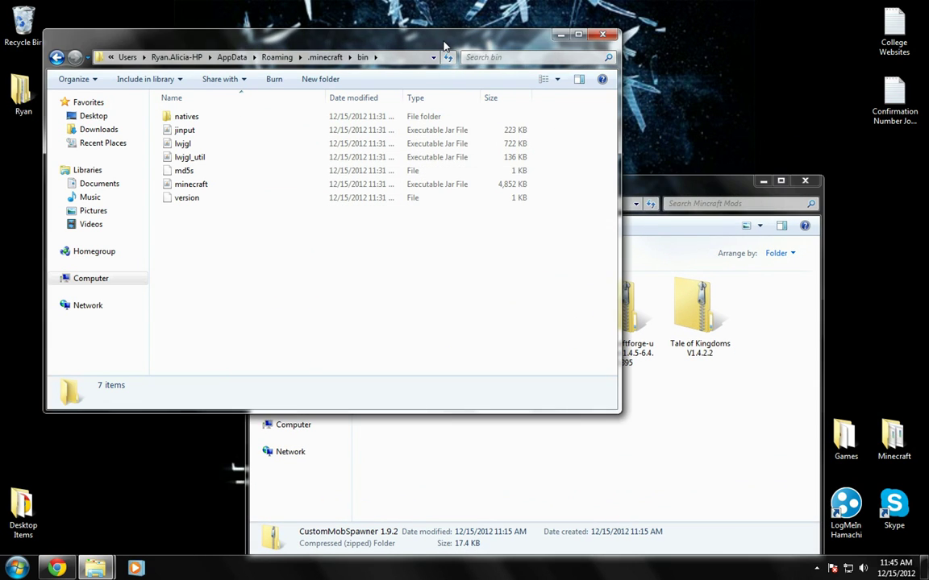
right_click(203, 186)
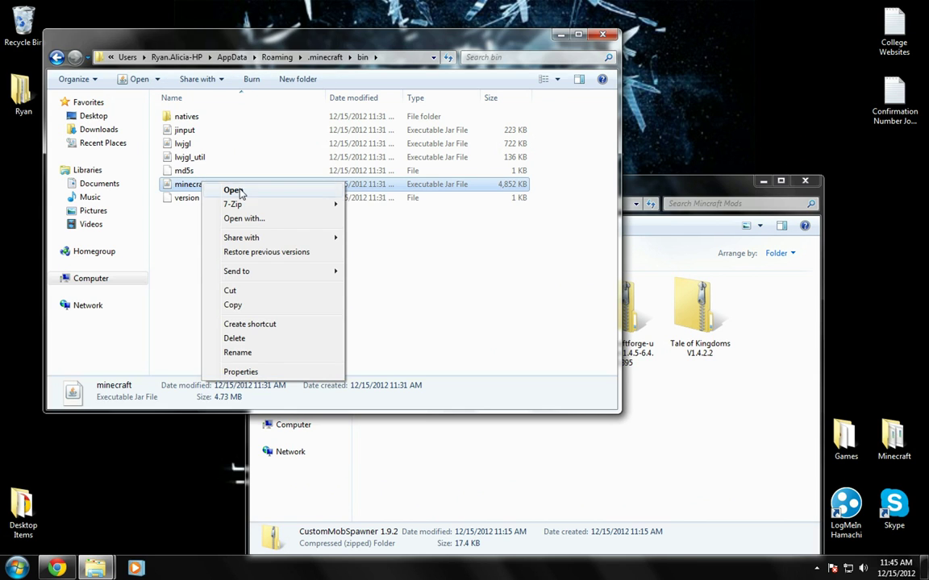
mouse_move(250, 208)
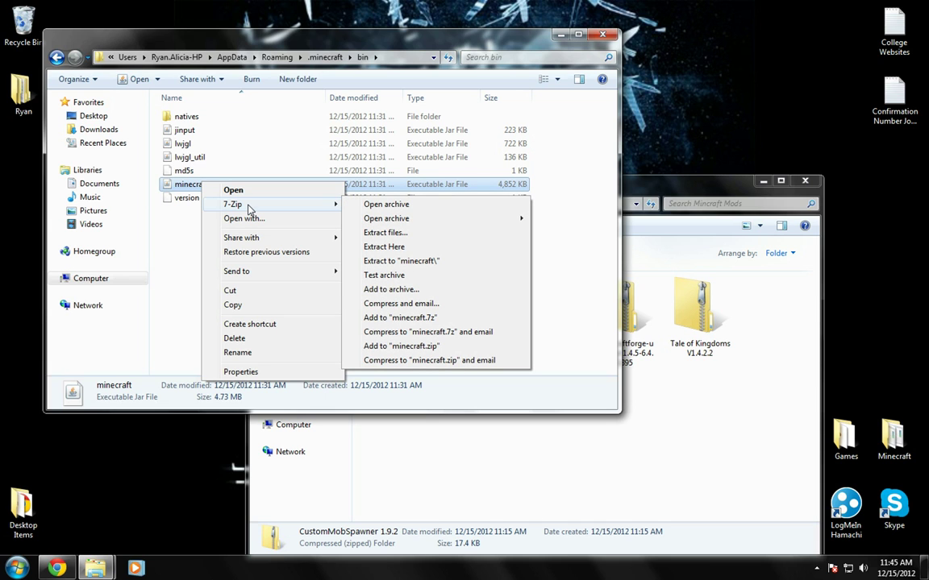
left_click(379, 205)
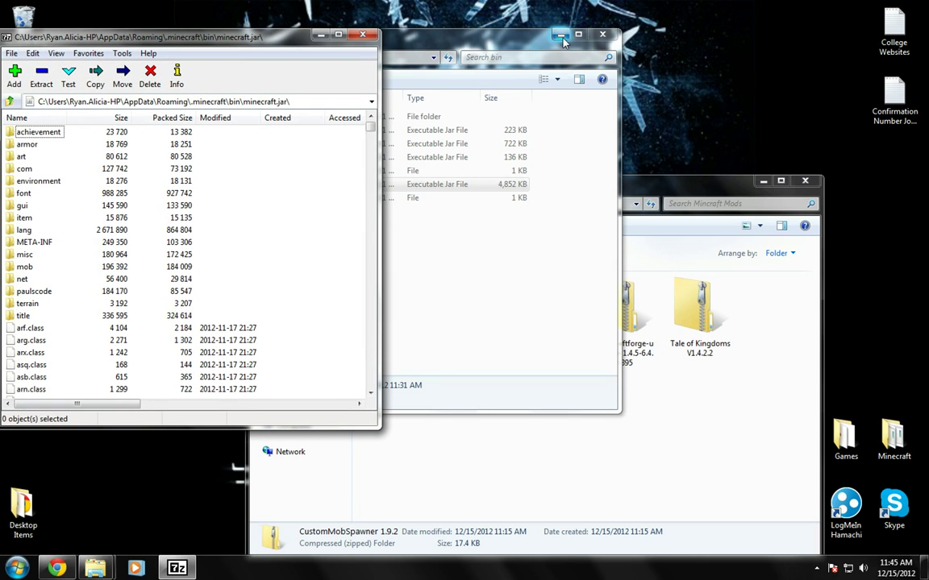
- Minimize the bin folder window and open minecraftforge-universal-1.4.5-6.4.0.395 from Mincraft Mods as a 7-Zip archive
left_click(561, 35)
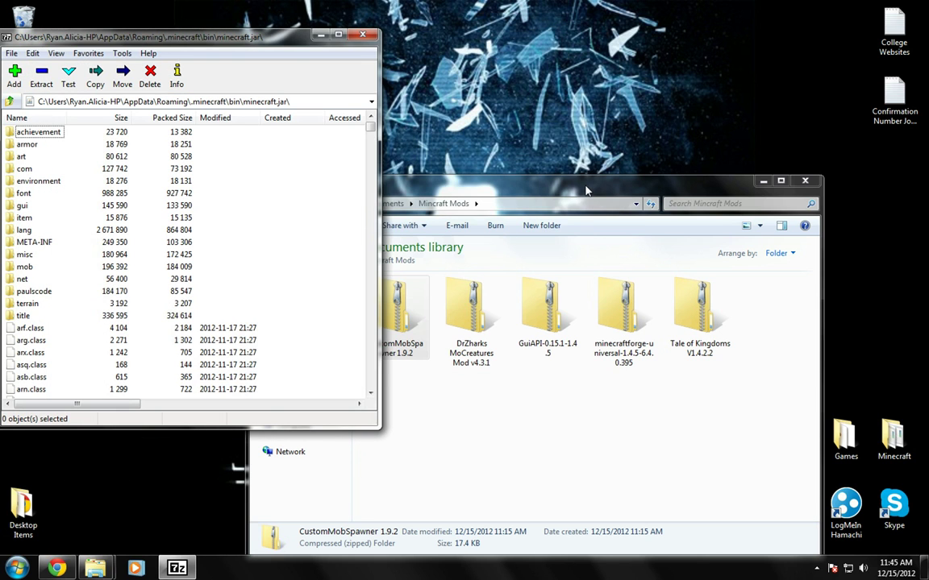
left_click(518, 186)
right_click(623, 317)
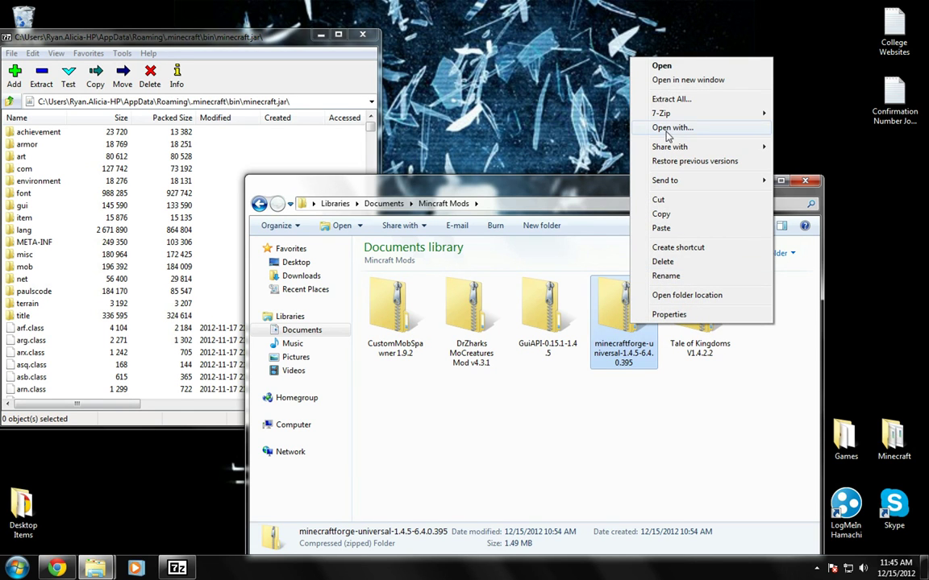
mouse_move(622, 115)
left_click(450, 113)
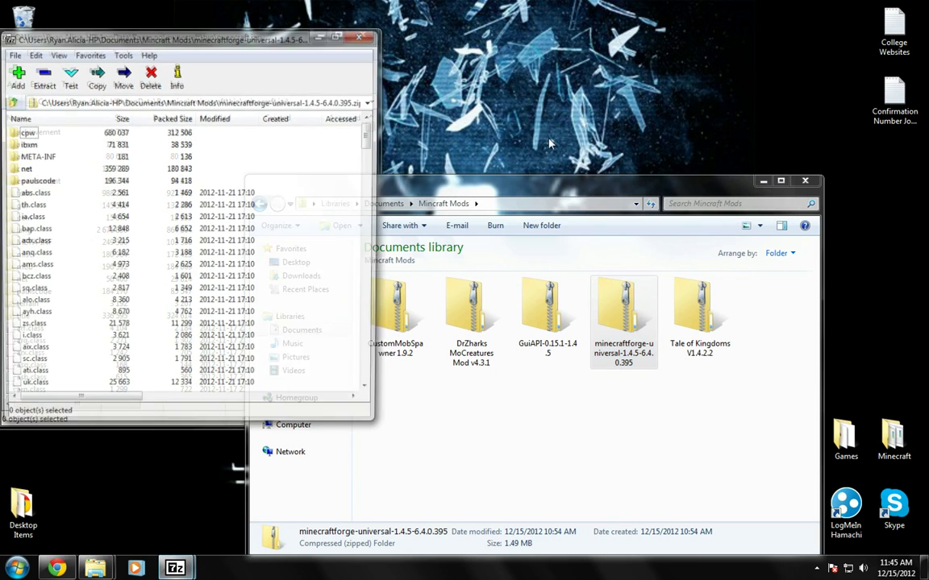
- Minimize the Mincraft Mods folder and arrange the minecraft.jar and Forge archive windows side by side
left_click(762, 181)
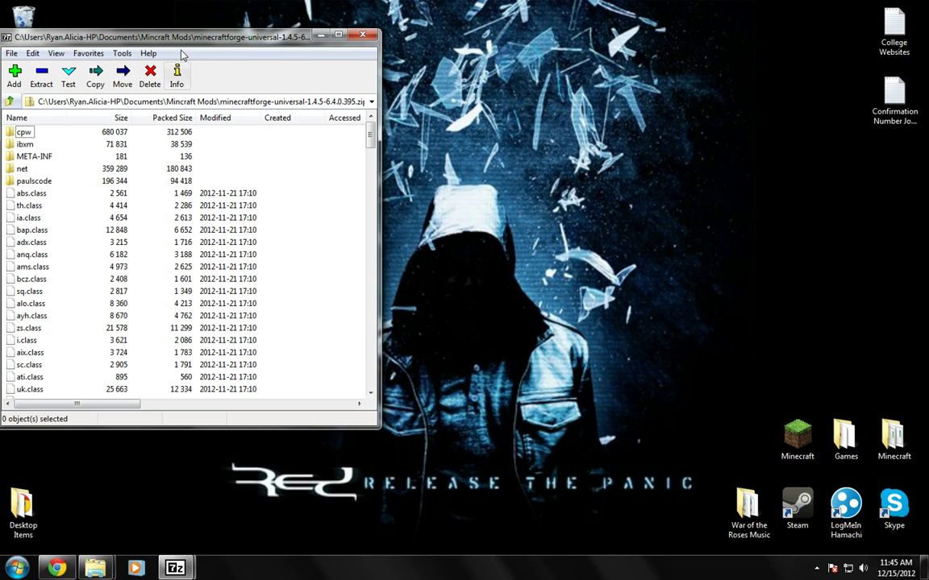
left_click_drag(206, 35, 618, 41)
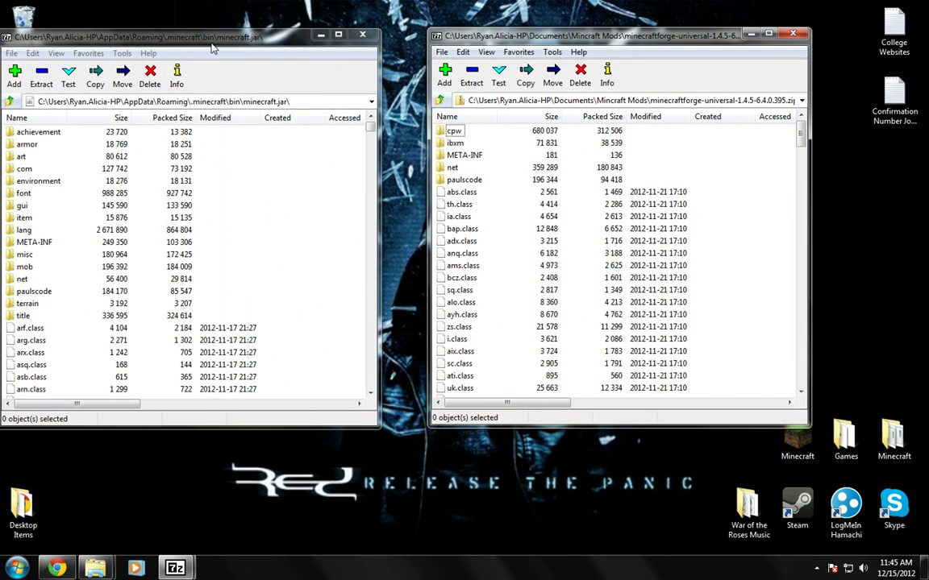
left_click_drag(215, 42, 235, 40)
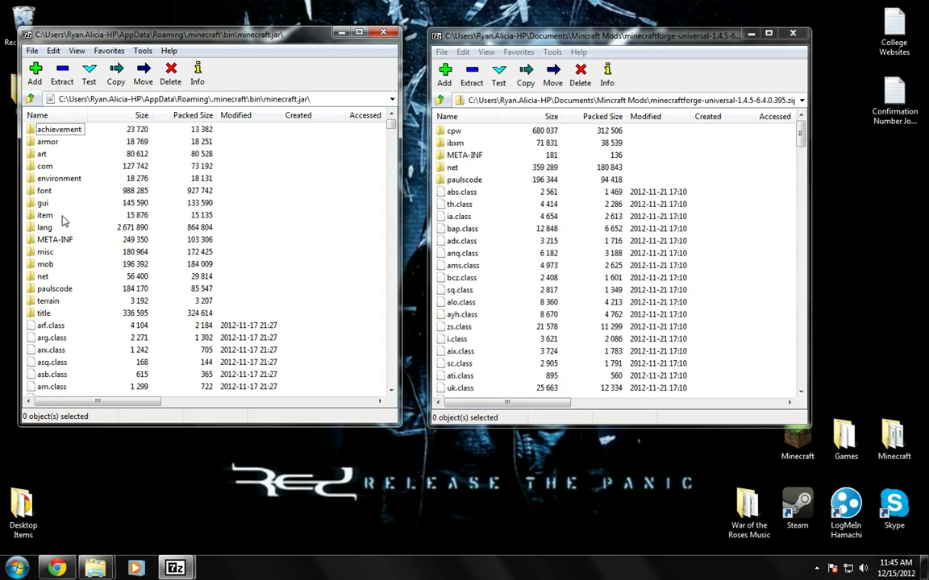
- Delete the META-INF folder from the minecraft.jar archive
left_click(62, 242)
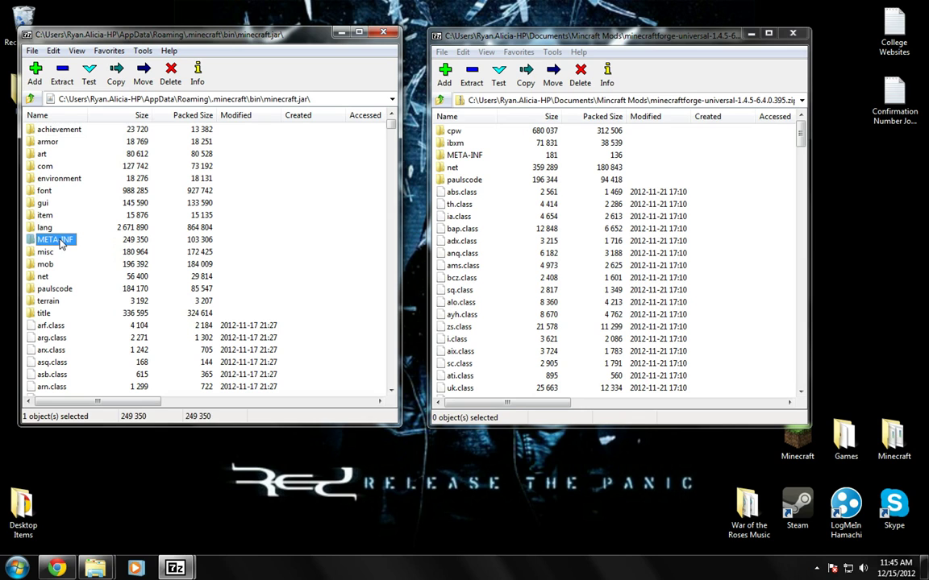
left_click(170, 75)
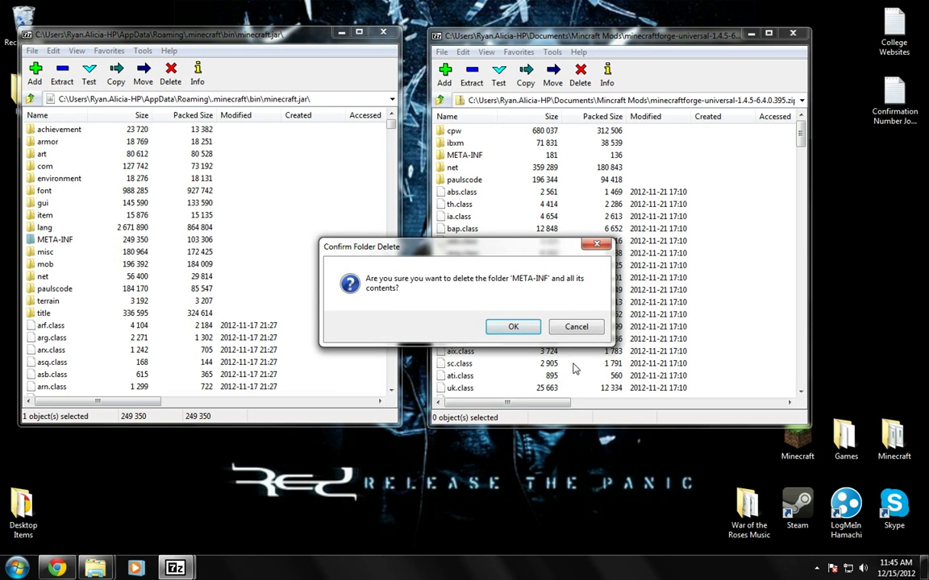
left_click(513, 329)
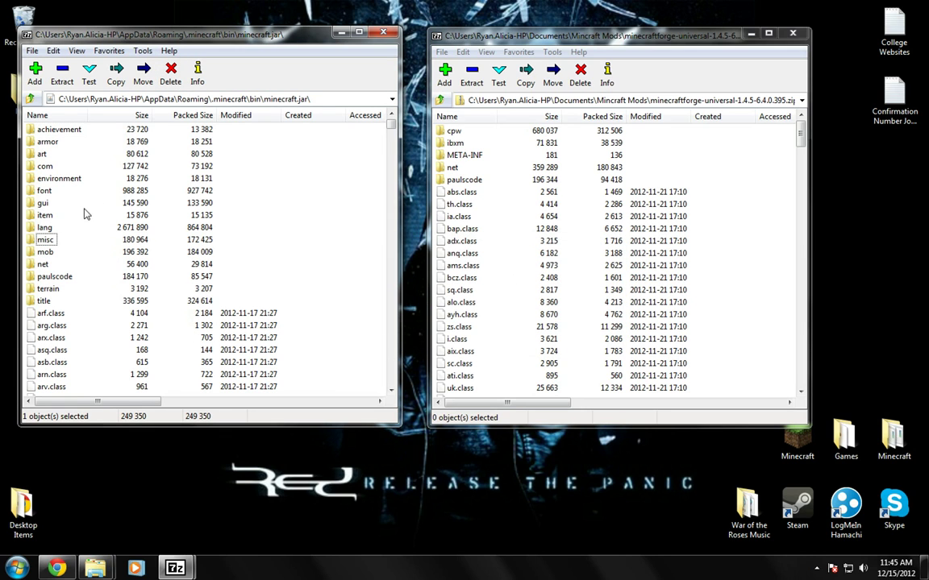
- Copy all files and folders from the Forge archive into minecraft.jar and close both archive windows
left_click(454, 130)
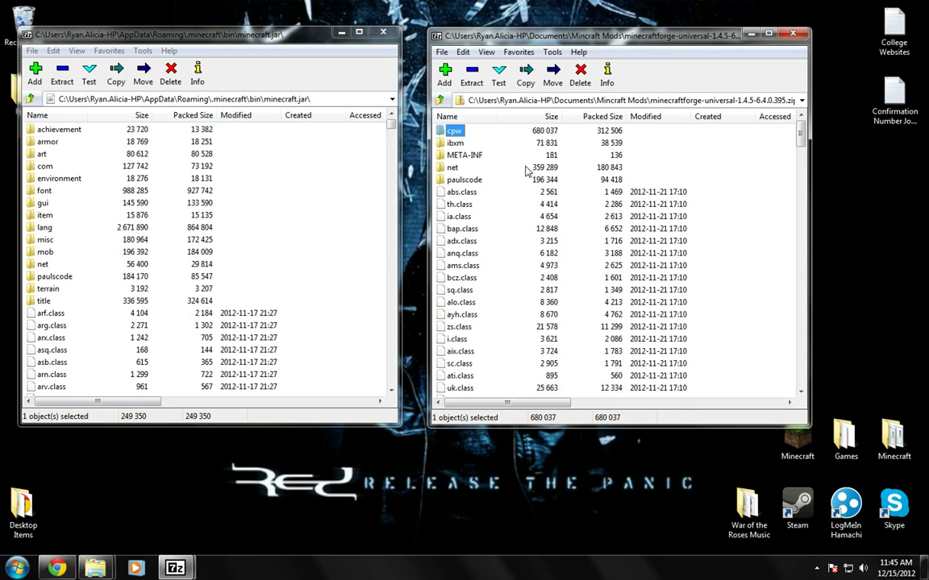
key("shift+Down")
key("shift+Down")
key("shift+Down")
key("shift+Down")
key("shift+Down")
key("shift+Down")
key("shift+Down")
key("shift+Down")
key("shift+Down")
key("shift+Down")
key("shift+Down")
key("shift+Down")
key("shift+Down")
key("shift+Down")
key("shift+Down")
key("shift+Down")
key("shift+Down")
key("shift+Down")
key("shift+Down")
key("shift+Down")
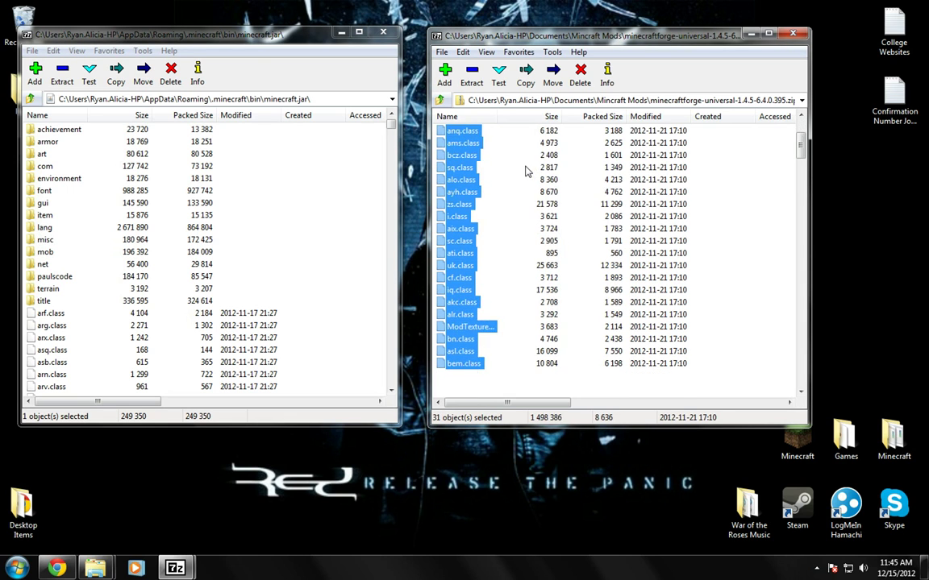
key("shift+Down")
key("shift+Down")
key("shift+Down")
key("shift+Down")
key("shift+Down")
key("shift+Down")
key("shift+Down")
key("shift+Down")
key("shift+Down")
key("shift+Down")
key("shift+Down")
key("shift+Down")
key("shift+Down")
key("shift+Down")
key("shift+Down")
key("shift+Down")
key("shift+Down")
key("shift+Down")
key("shift+Down")
key("shift+Down")
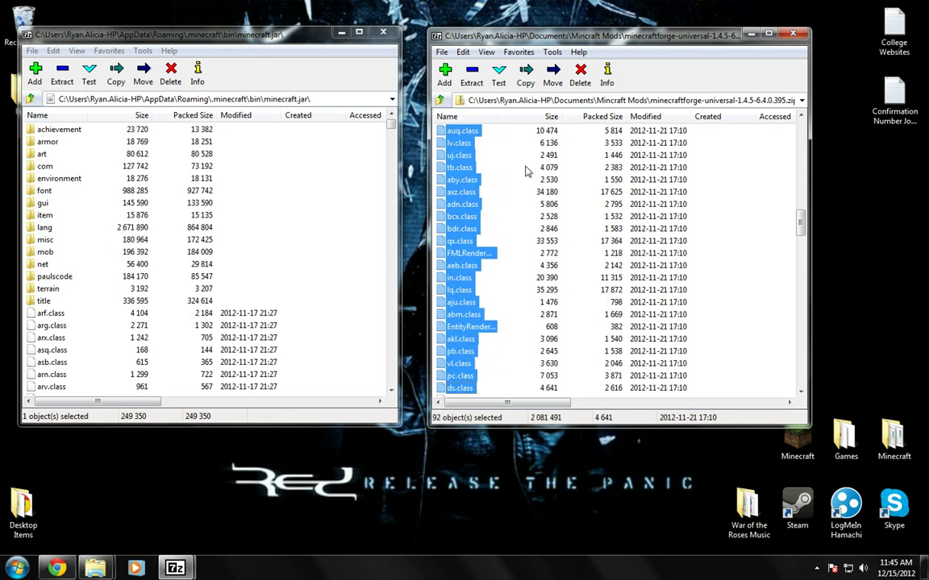
key("shift+Down")
key("shift+Down")
key("shift+Down")
key("shift+Down")
key("shift+Down")
key("shift+Down")
key("shift+Down")
key("shift+Down")
key("shift+Down")
key("shift+Down")
key("shift+Down")
key("shift+Down")
key("shift+Down")
key("shift+Down")
key("shift+Down")
key("shift+Down")
key("shift+Down")
key("shift+Down")
key("shift+Down")
key("shift+Down")
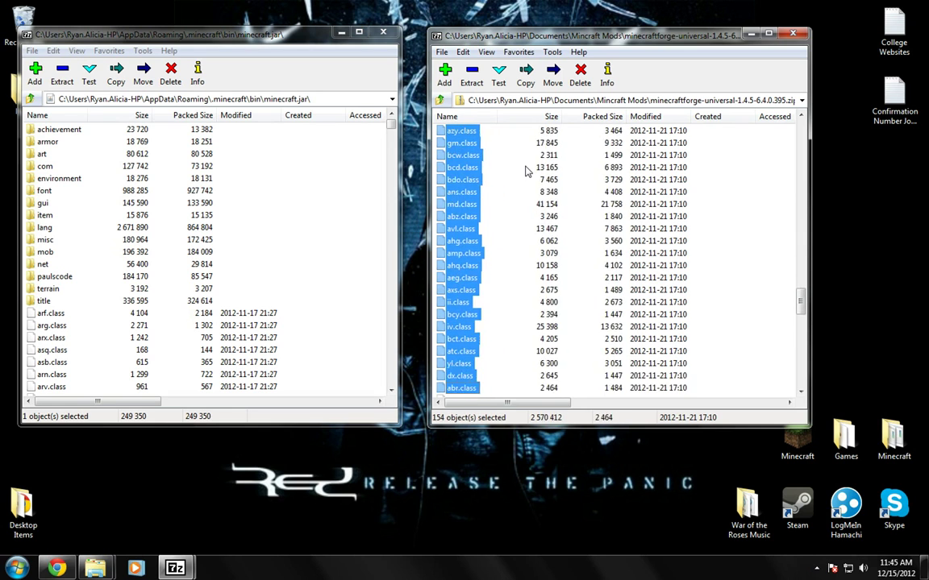
key("shift+Down")
key("shift+Down")
key("shift+Down")
key("shift+Down")
key("shift+Down")
key("shift+Down")
key("shift+Down")
key("shift+Down")
key("shift+Down")
key("shift+Down")
key("shift+Down")
key("shift+Down")
key("shift+Down")
key("shift+Down")
key("shift+Down")
key("shift+Down")
key("shift+Down")
key("shift+Down")
key("shift+Down")
key("shift+Down")
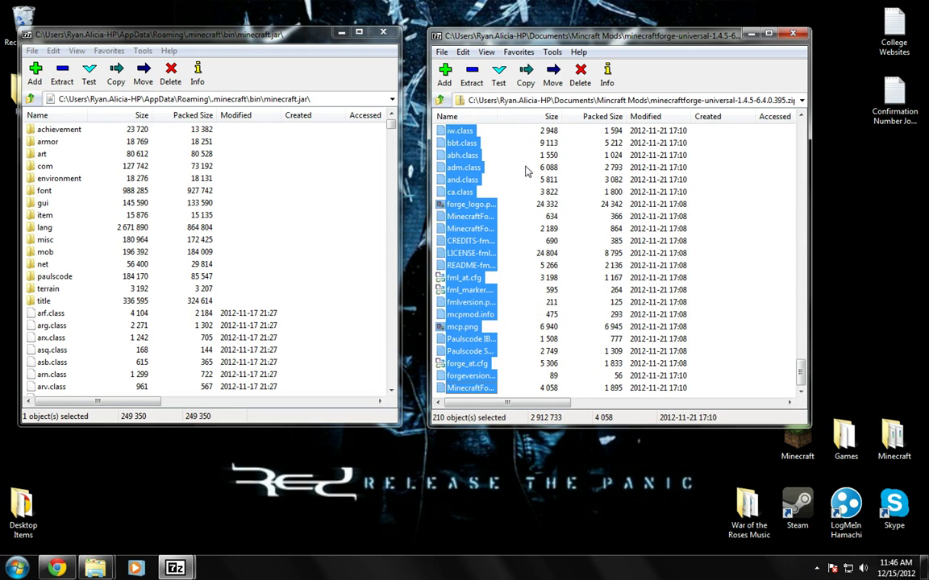
left_click_drag(484, 232, 249, 226)
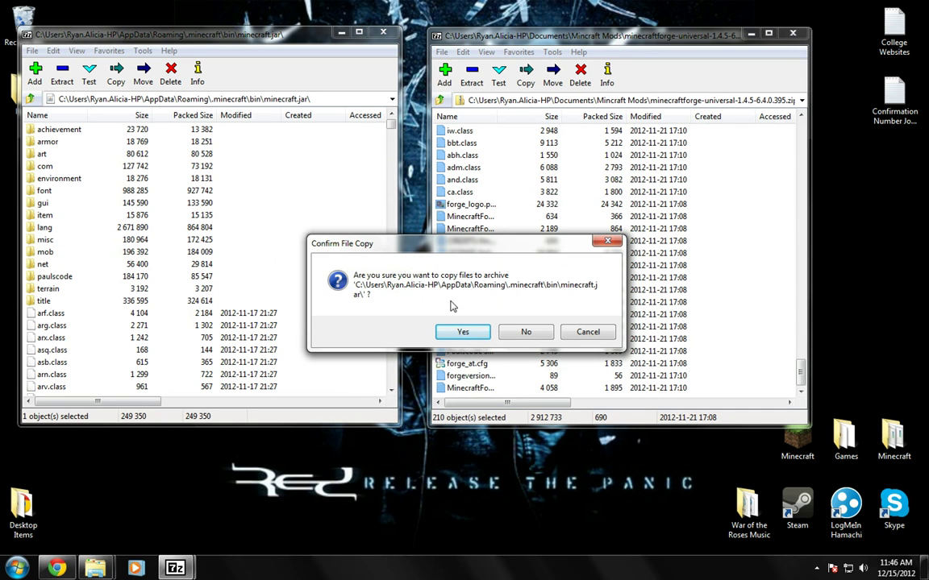
left_click(446, 329)
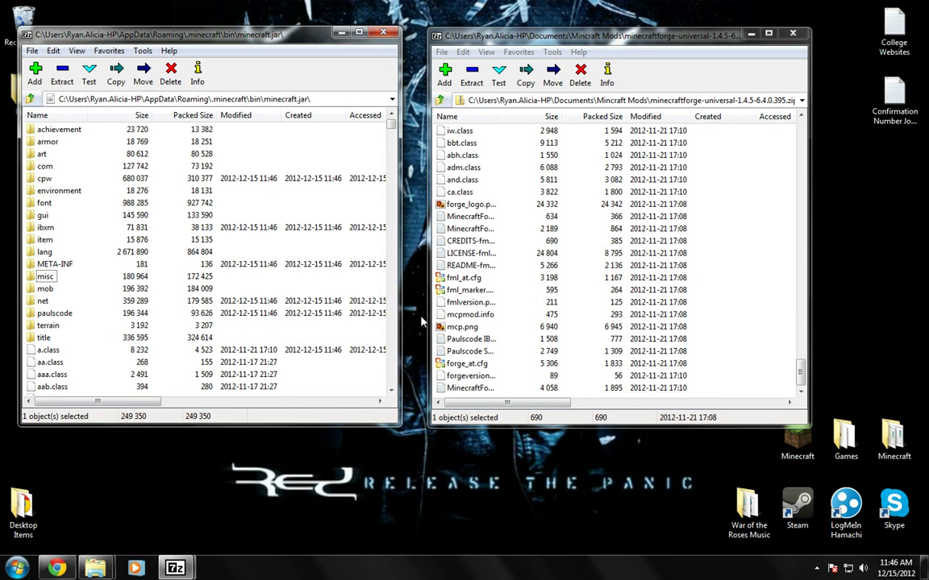
left_click(794, 36)
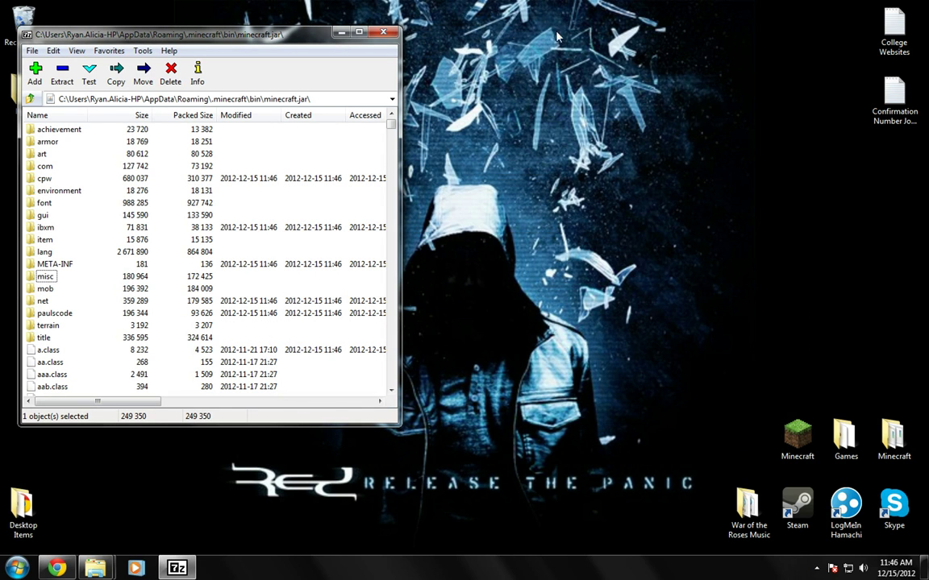
left_click(385, 33)
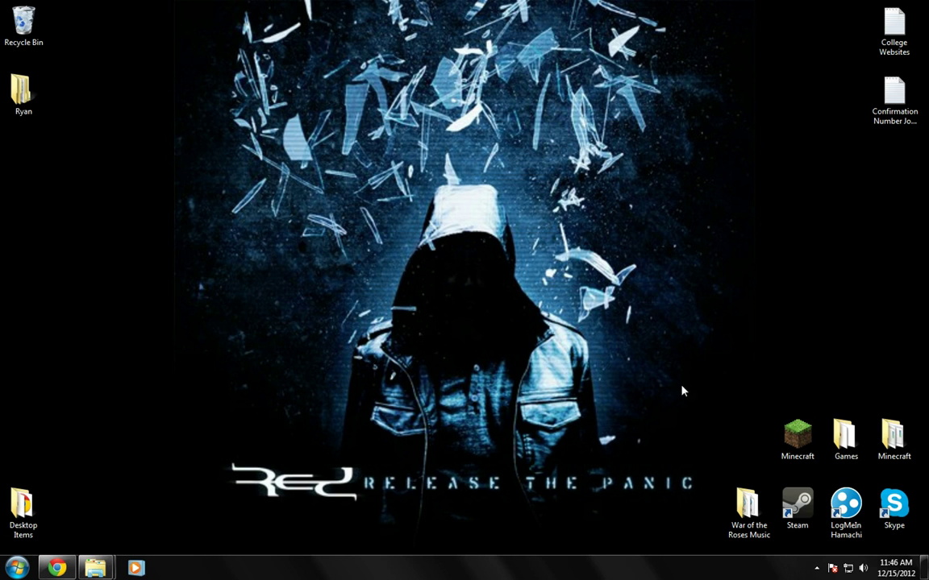
- Launch Minecraft from the desktop, log in to reach the main menu, and close the game
left_click(794, 435)
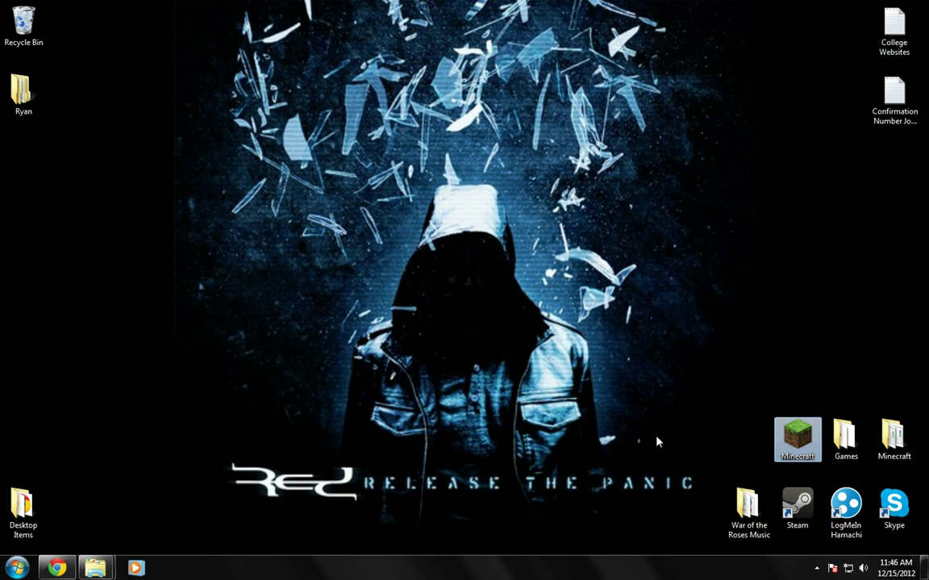
key("Return")
key("Return")
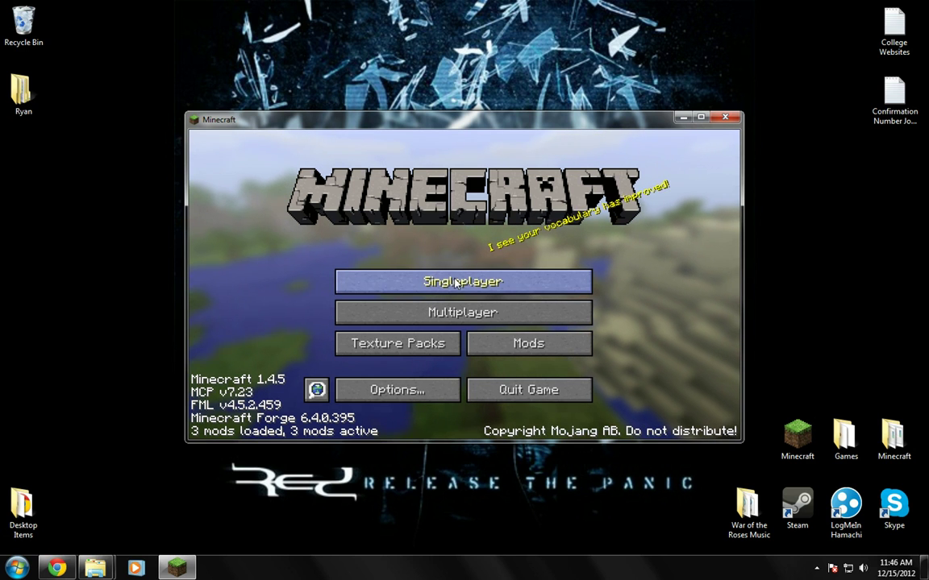
left_click(724, 120)
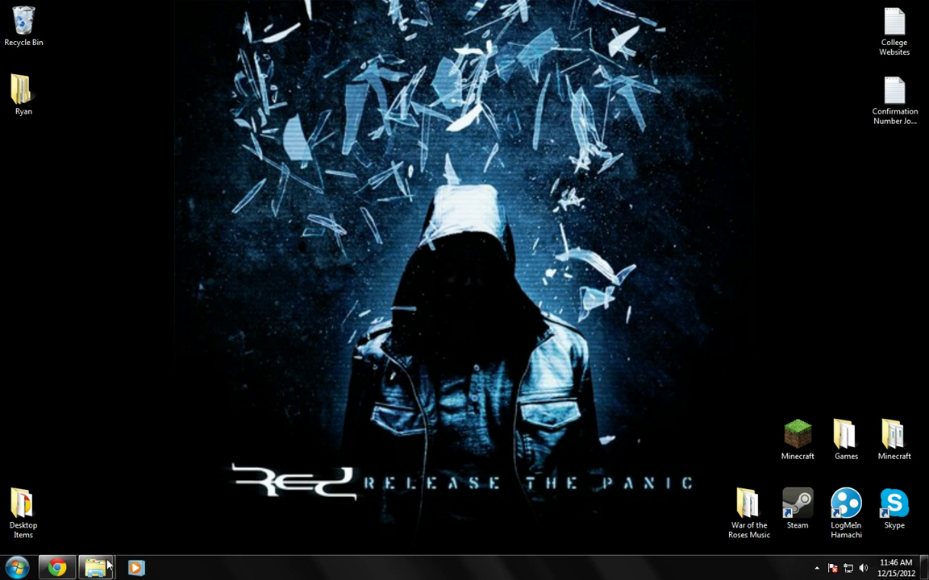
- Bring up the bin folder window and the Mincraft Mods folder window
mouse_move(95, 568)
left_click(117, 504)
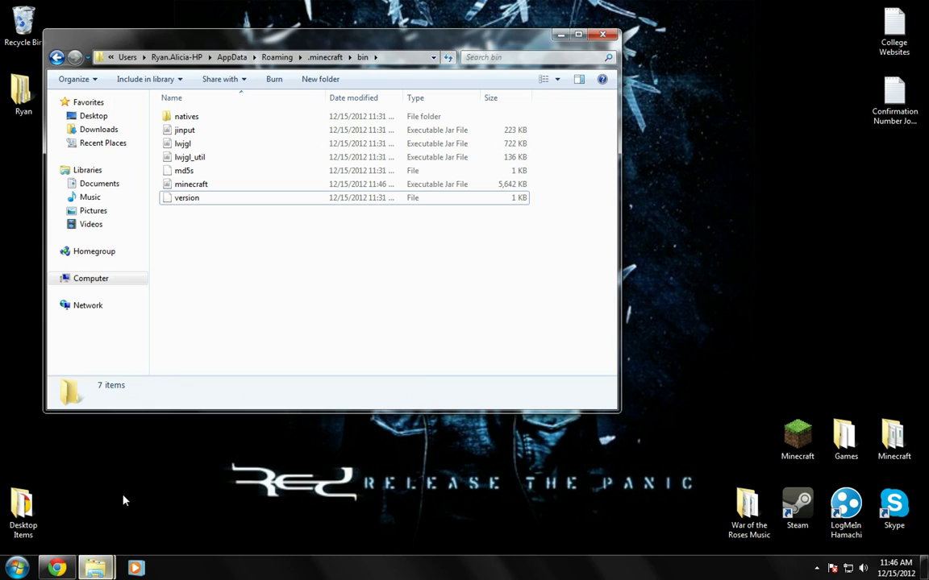
right_click(185, 191)
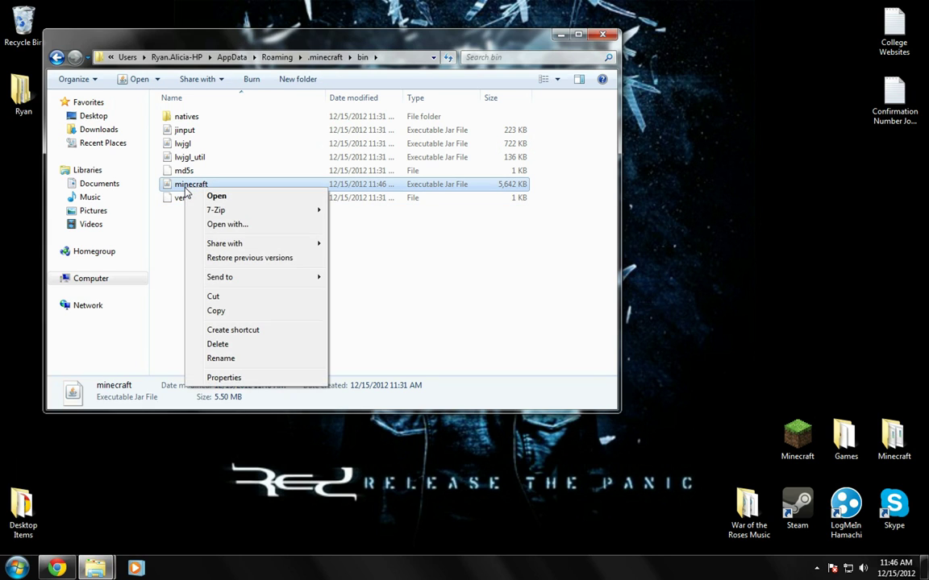
left_click(165, 240)
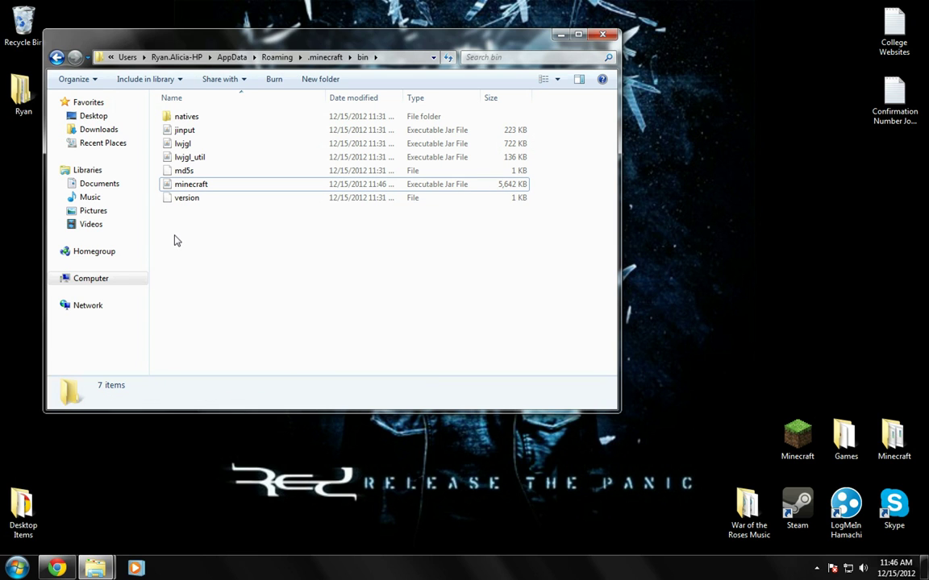
mouse_move(103, 571)
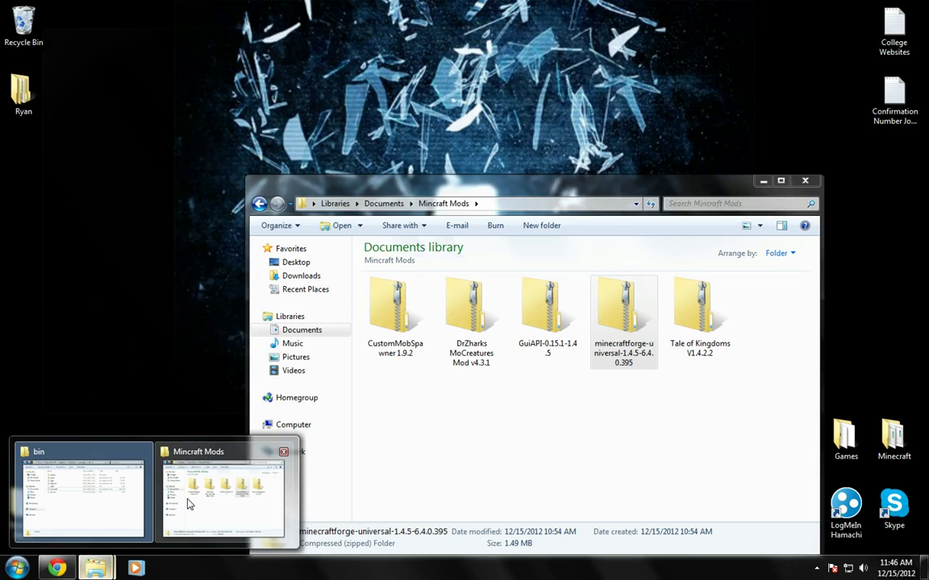
left_click(191, 504)
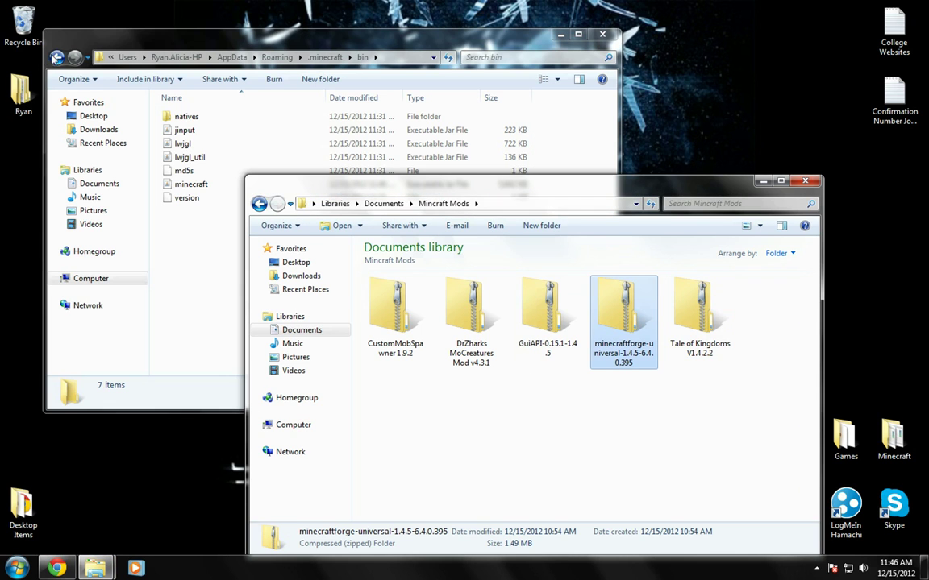
left_click(682, 335)
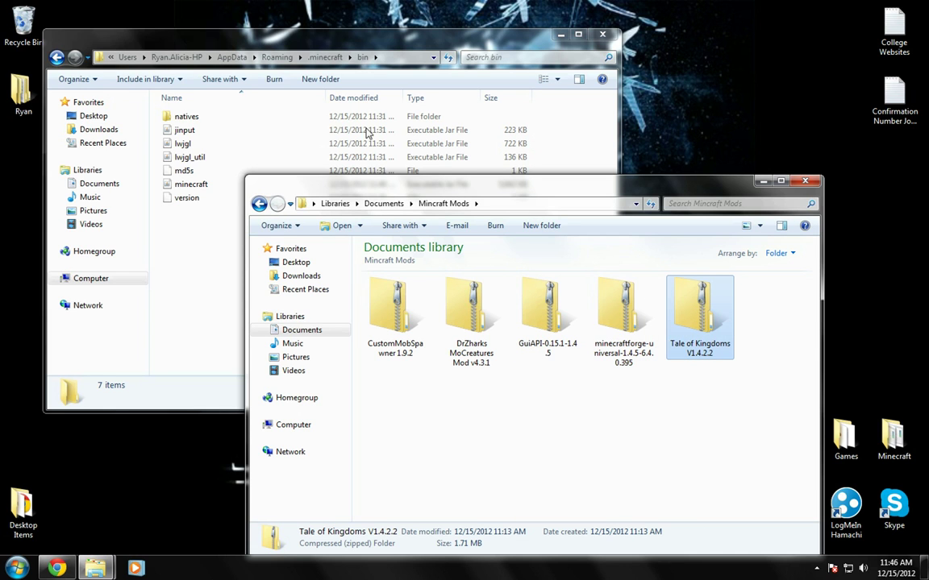
left_click(57, 57)
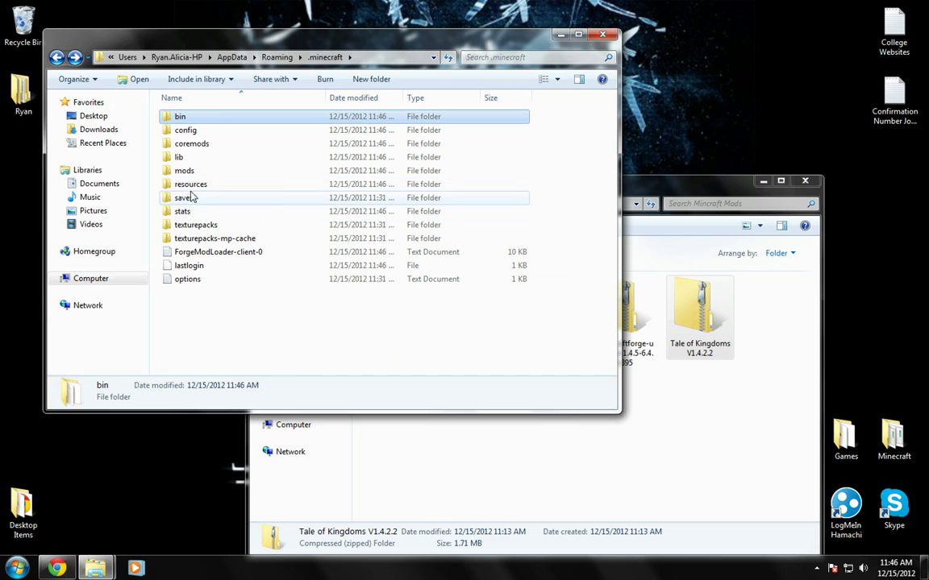
double_click(185, 170)
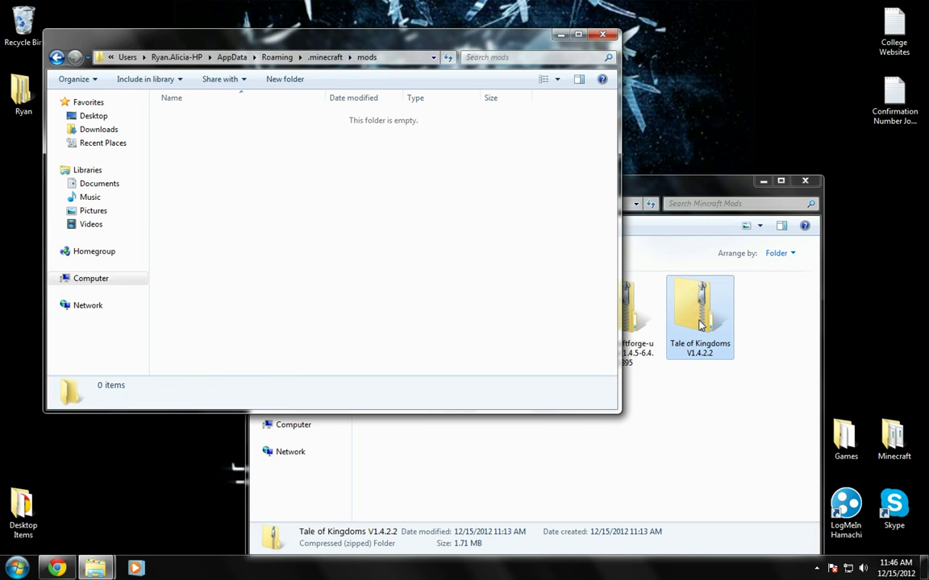
left_click_drag(700, 324, 703, 345)
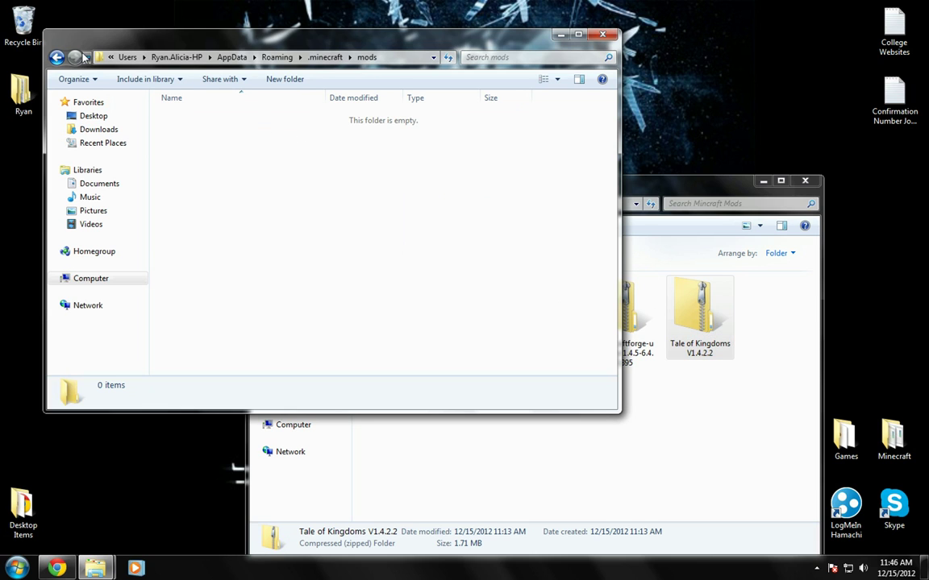
left_click(56, 57)
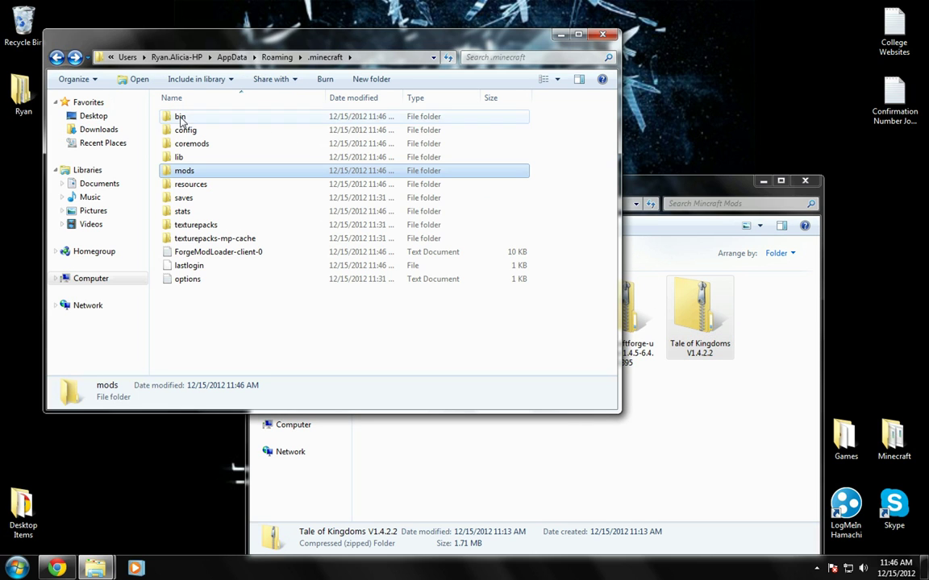
double_click(180, 118)
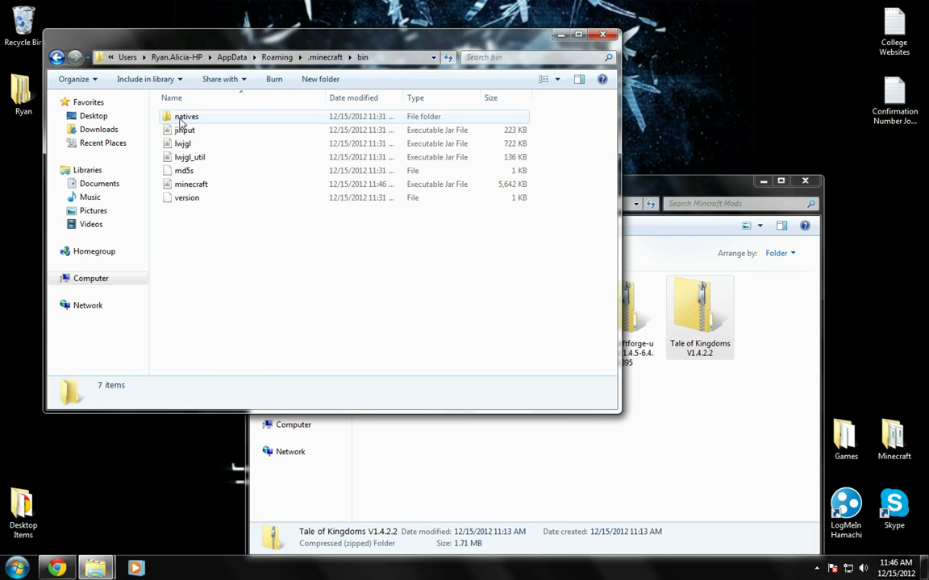
- Open minecraft.jar from the bin folder as a 7-Zip archive
right_click(197, 185)
mouse_move(252, 206)
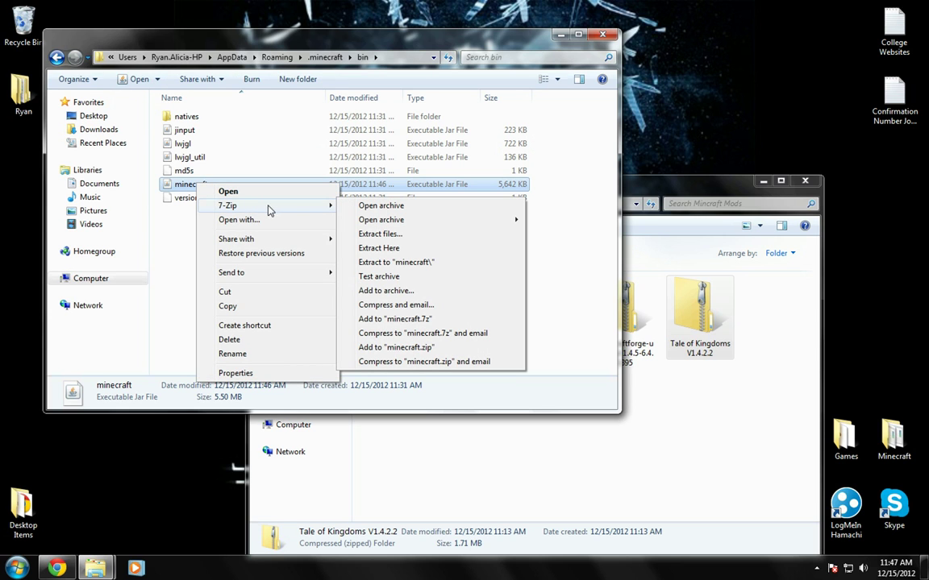
left_click(380, 206)
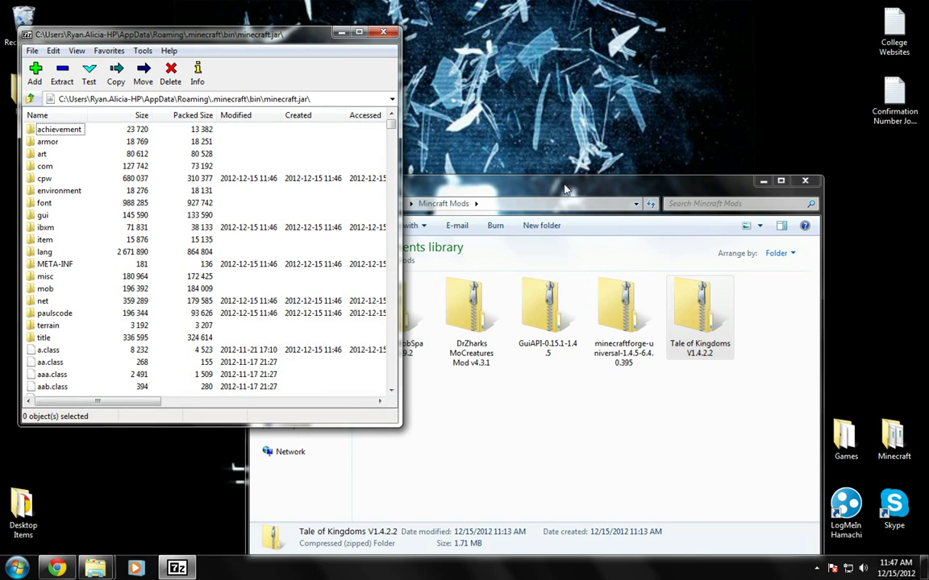
- Open GuiAPI-0.15.1-1.4.5 from Mincraft Mods as a 7-Zip archive and place its window beside the minecraft.jar archive
left_click_drag(569, 180, 621, 126)
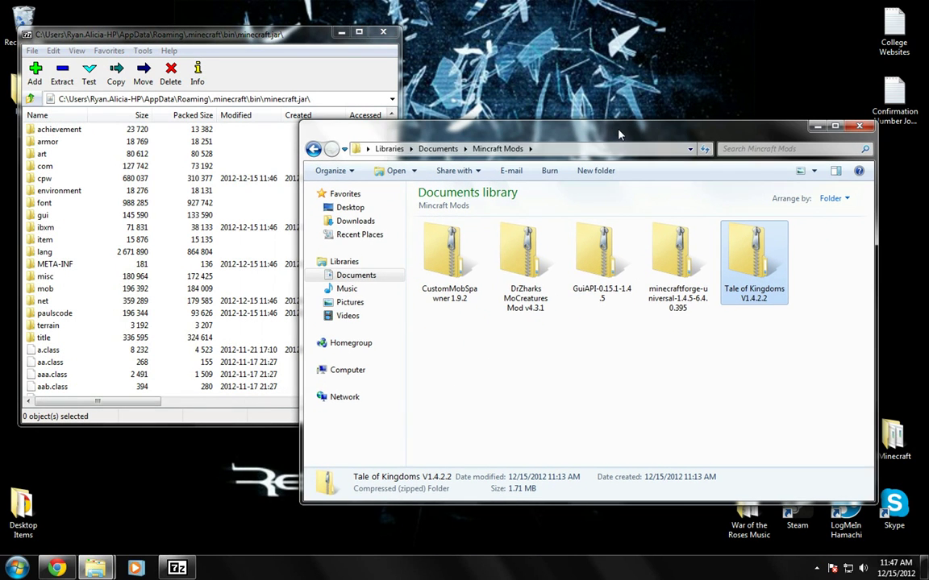
right_click(591, 268)
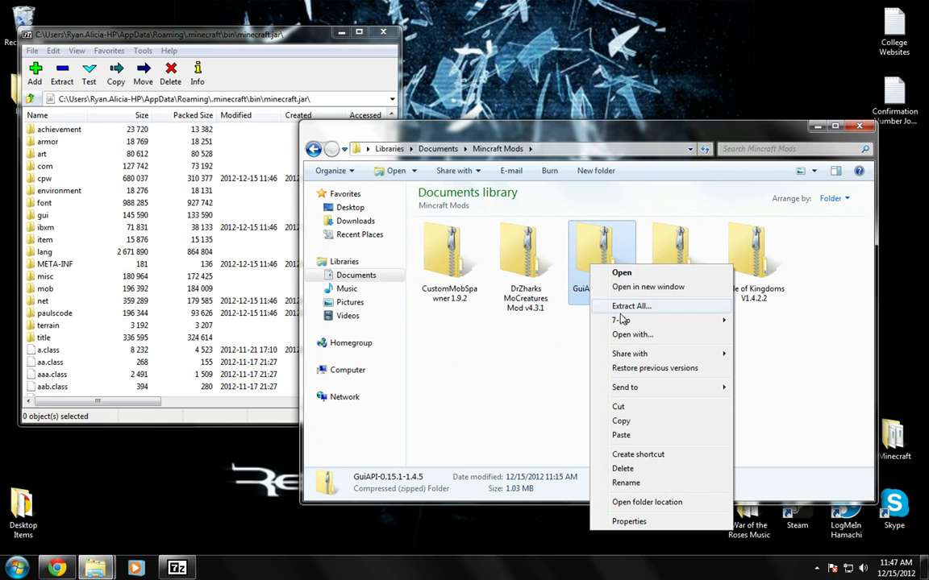
mouse_move(656, 326)
left_click(464, 321)
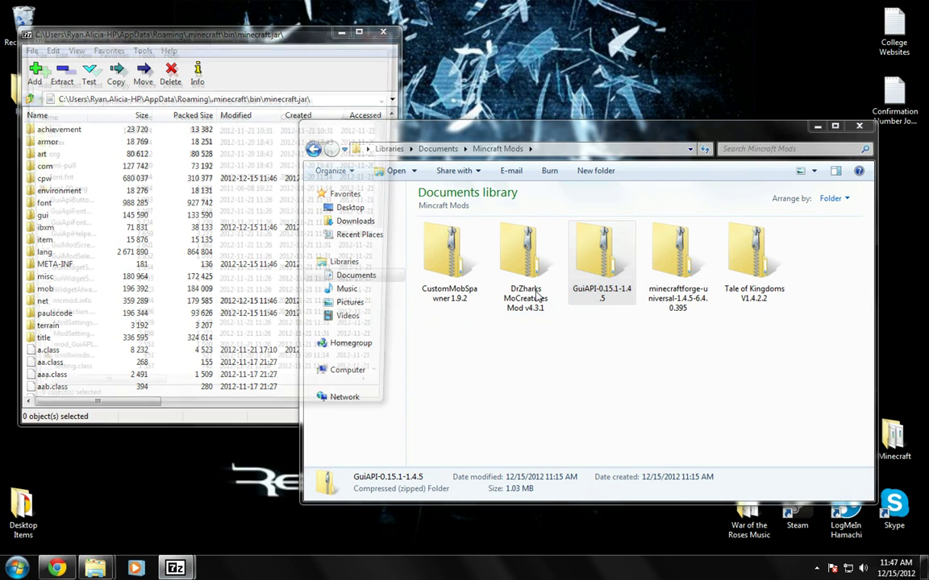
left_click(816, 126)
left_click_drag(224, 36, 639, 35)
- Copy all files and folders from the GuiAPI archive into minecraft.jar and close both archive windows
left_click(456, 130)
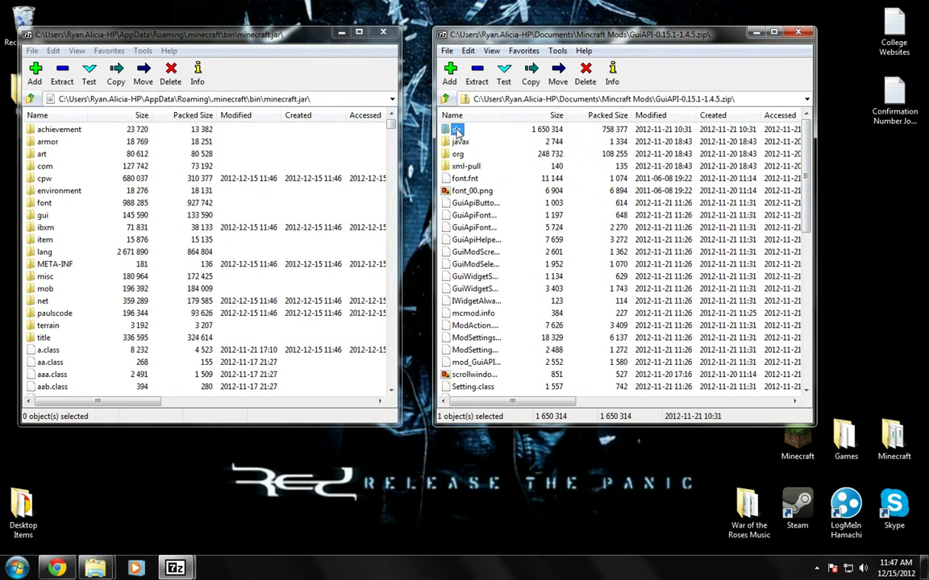
key("shift+Down")
key("shift+Down")
key("shift+Down")
key("shift+Down")
key("shift+Down")
key("shift+Down")
key("shift+Down")
key("shift+Down")
key("shift+Down")
key("shift+Down")
key("shift+Down")
key("shift+Down")
key("shift+Down")
key("shift+Down")
key("shift+Down")
key("shift+Down")
key("shift+Down")
key("shift+Down")
key("shift+Down")
key("shift+Down")
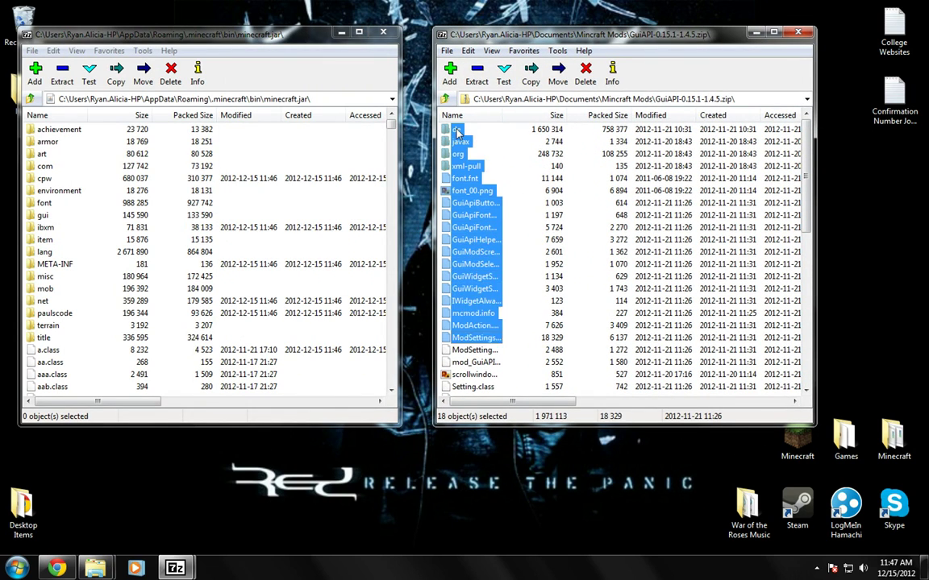
key("shift+Down")
key("shift+Down")
key("shift+Down")
key("shift+Down")
key("shift+Down")
key("shift+Down")
key("shift+Down")
key("shift+Down")
key("shift+Down")
key("shift+Down")
key("shift+Down")
key("shift+Down")
key("shift+Down")
key("shift+Down")
key("shift+Down")
key("shift+Down")
key("shift+Down")
key("shift+Down")
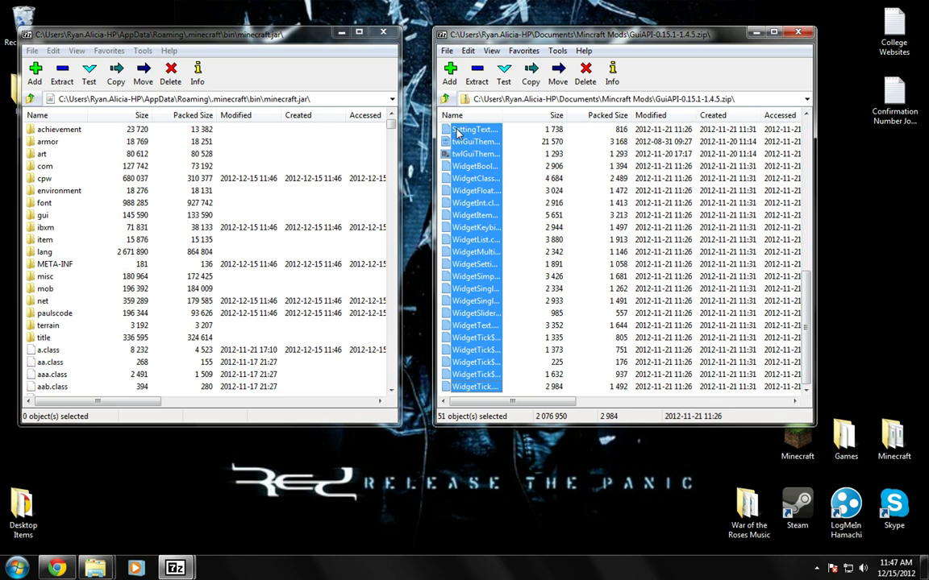
left_click_drag(463, 182, 311, 191)
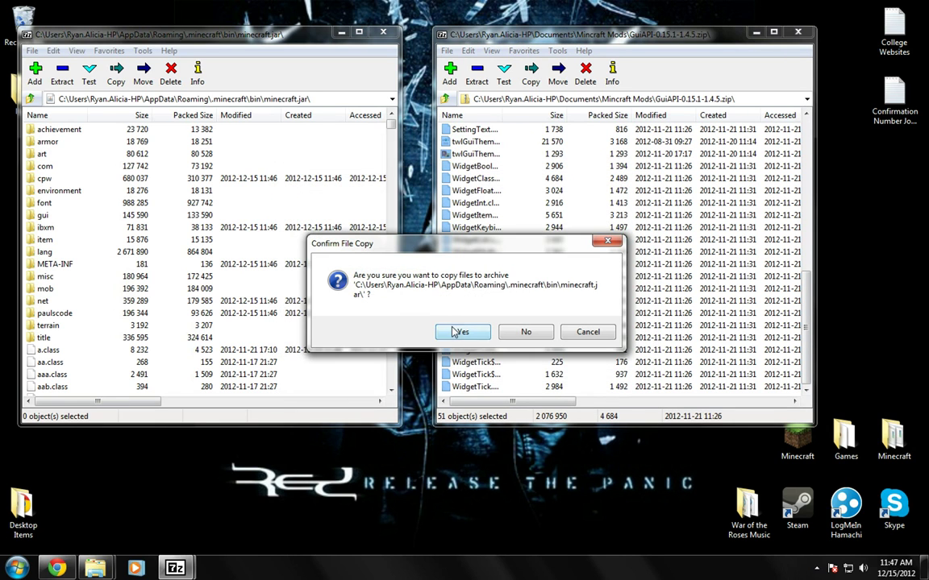
left_click(456, 332)
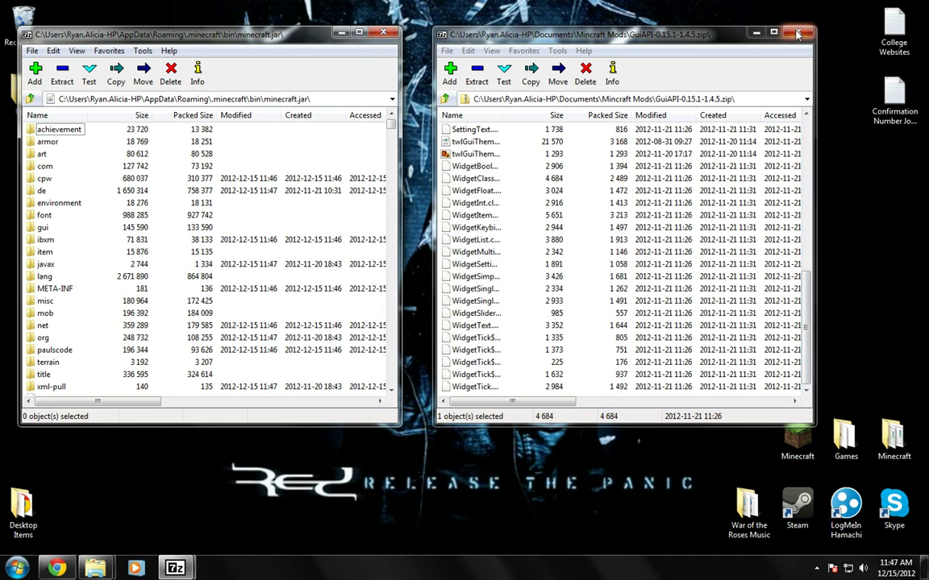
left_click(796, 34)
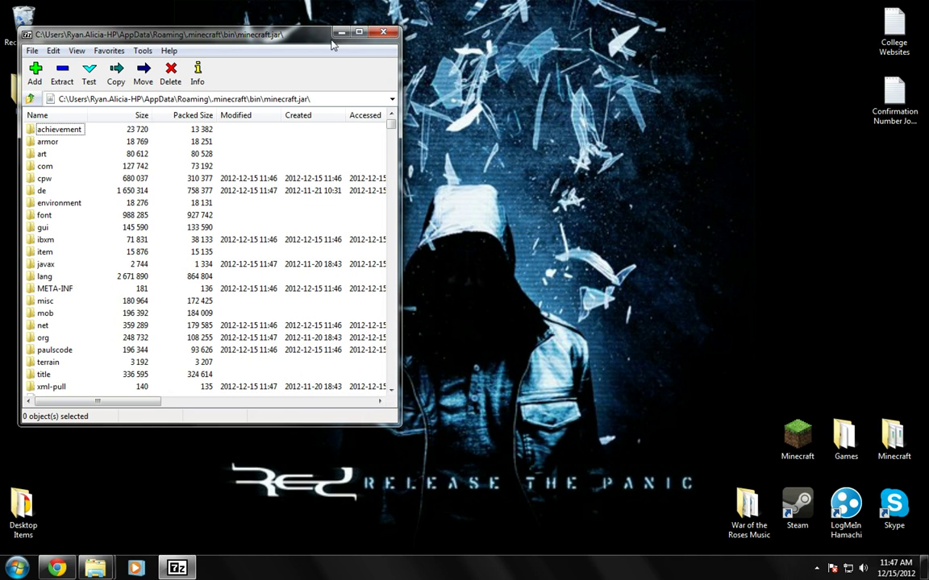
left_click(382, 33)
- Open the mods folder inside .minecraft and arrange the Mincraft Mods window so both folders are accessible
mouse_move(99, 570)
left_click(116, 484)
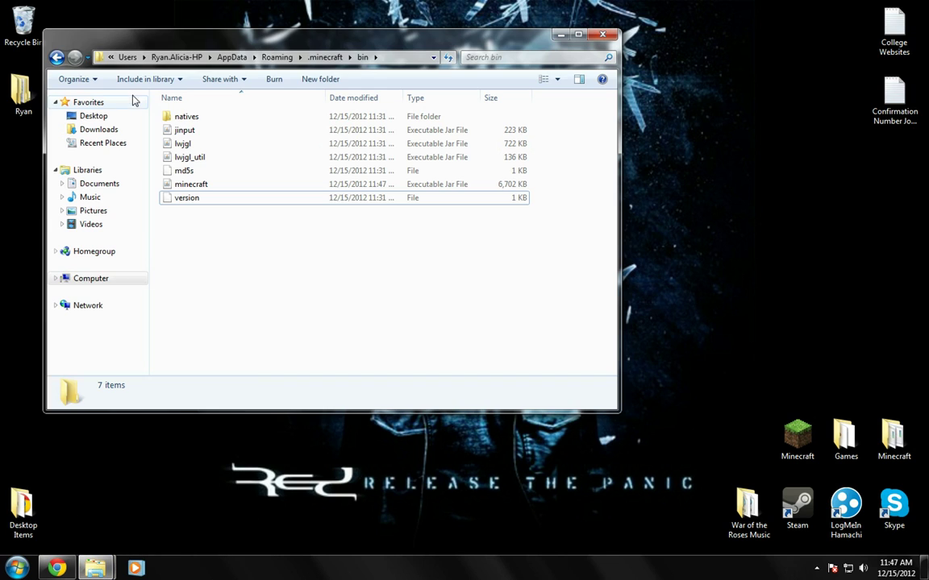
left_click(56, 57)
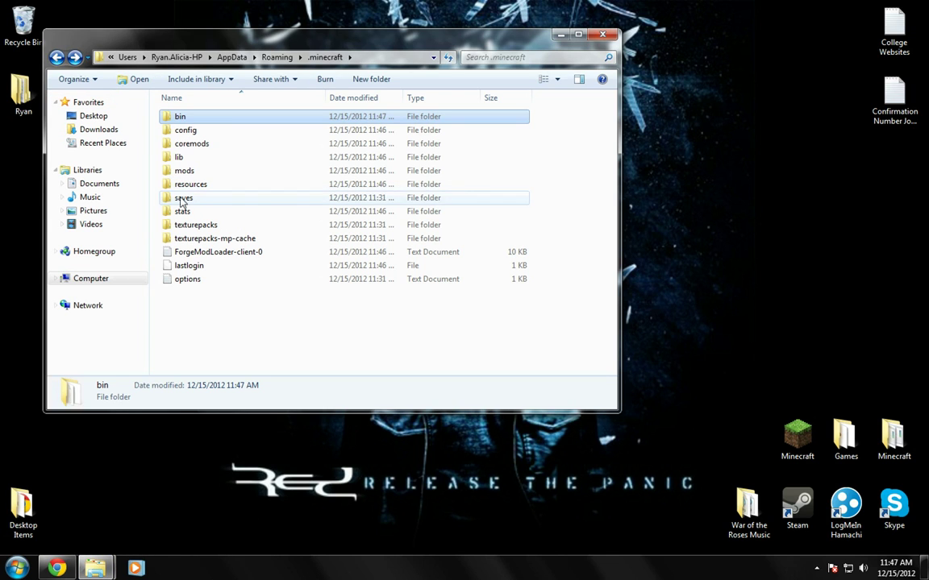
double_click(182, 171)
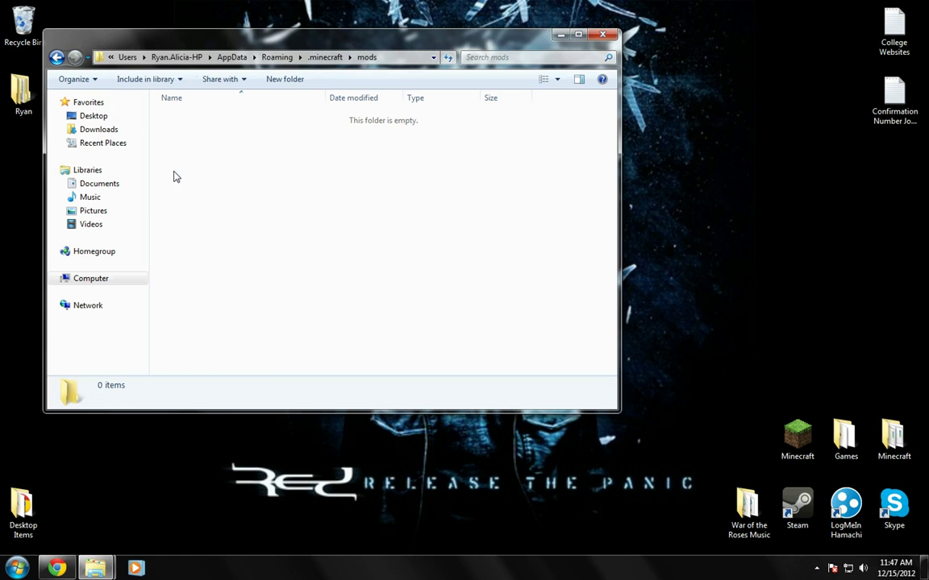
mouse_move(107, 570)
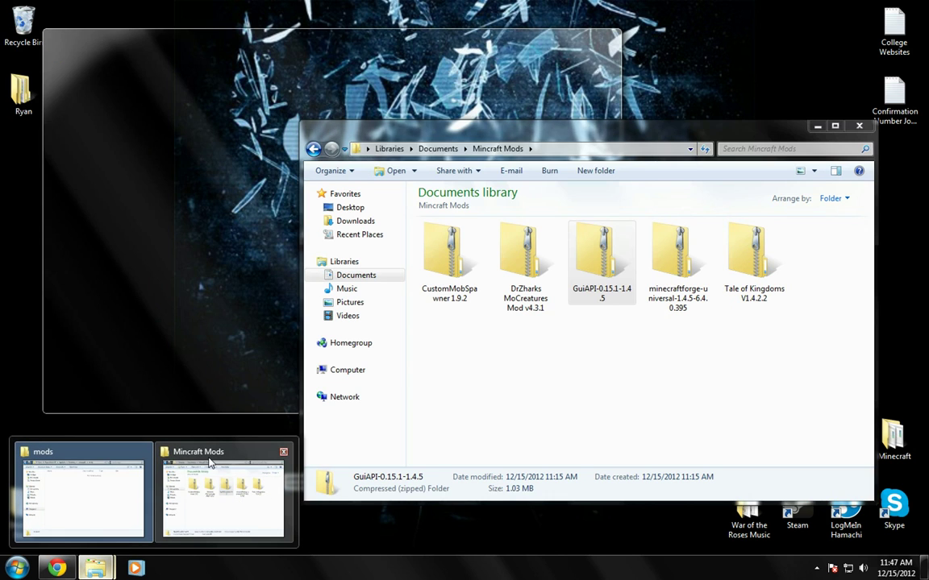
left_click(194, 493)
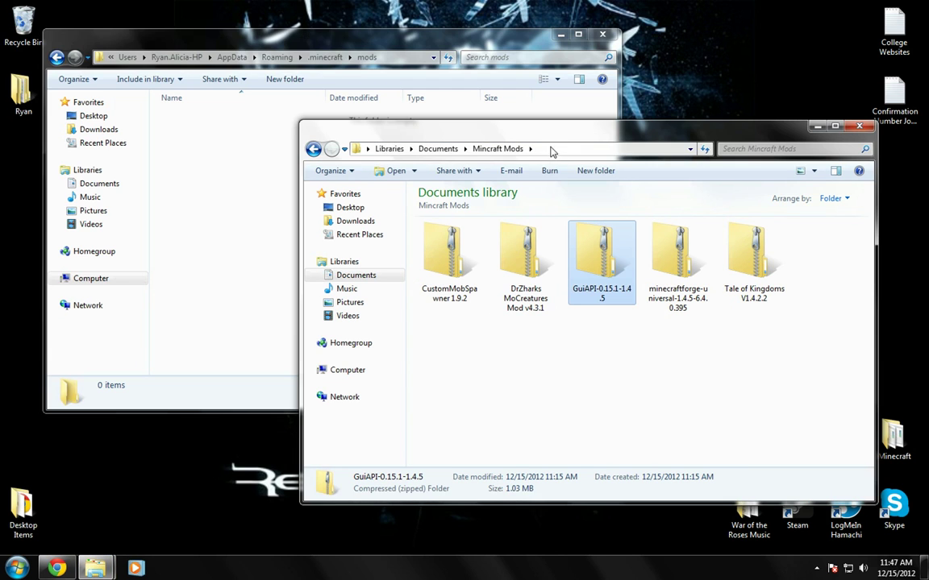
left_click_drag(495, 128, 510, 227)
- Copy CustomMobSpawner 1.9.2 from Mincraft Mods into the .minecraft mods folder
right_click(470, 382)
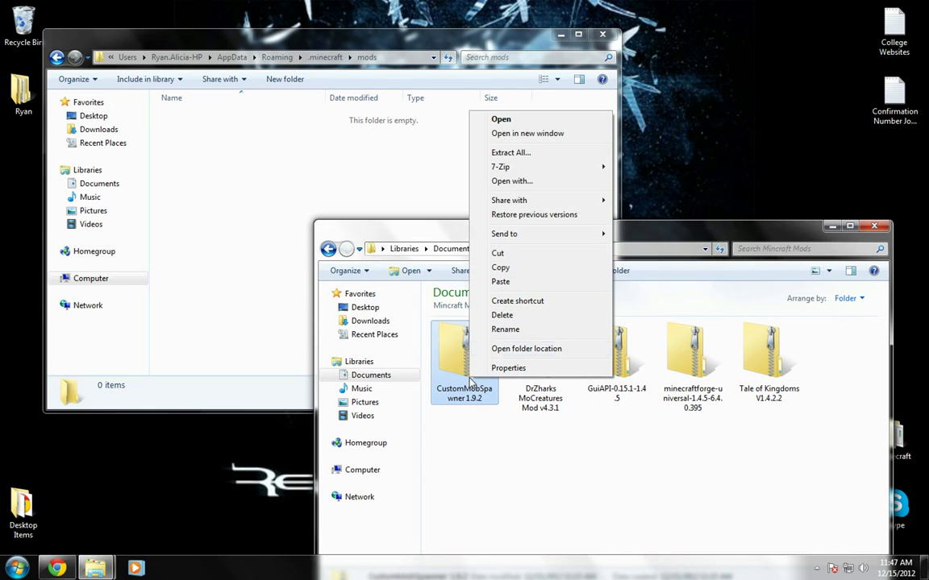
left_click(482, 208)
left_click(293, 198)
right_click(292, 198)
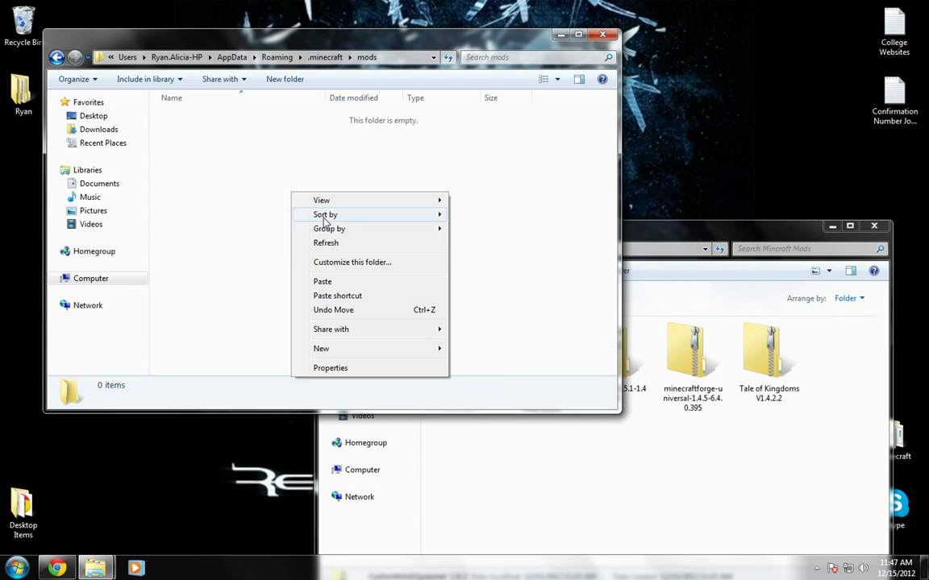
left_click(318, 280)
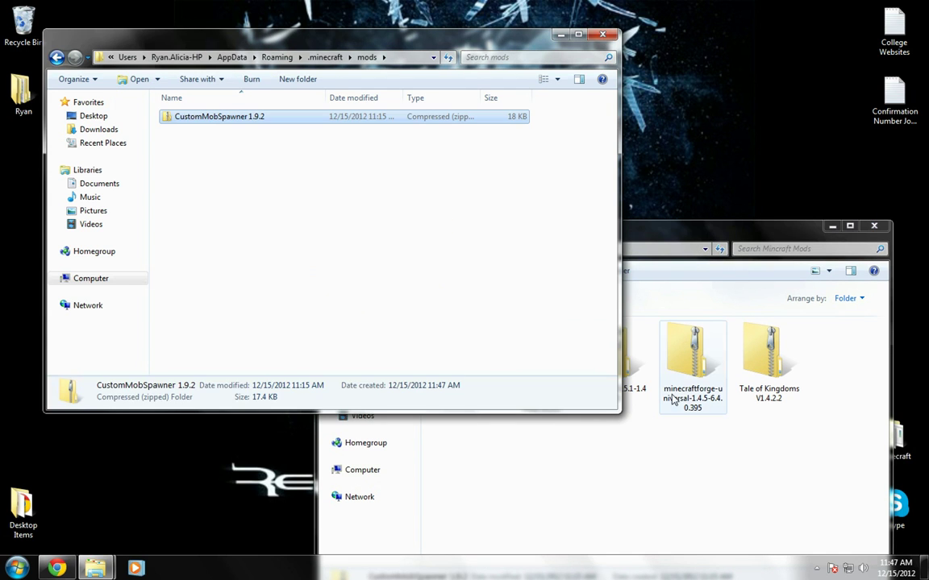
- Copy DrZharks MoCreatures Mod v4.3.1 into the .minecraft mods folder and return to the Mincraft Mods window
left_click(632, 456)
right_click(542, 372)
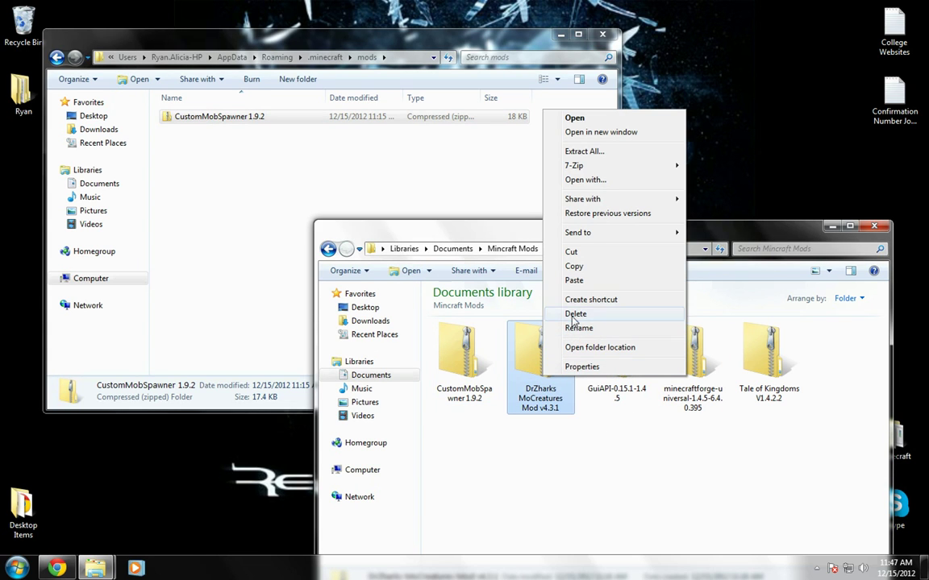
left_click(574, 265)
left_click(414, 178)
right_click(414, 176)
left_click(445, 265)
left_click(767, 441)
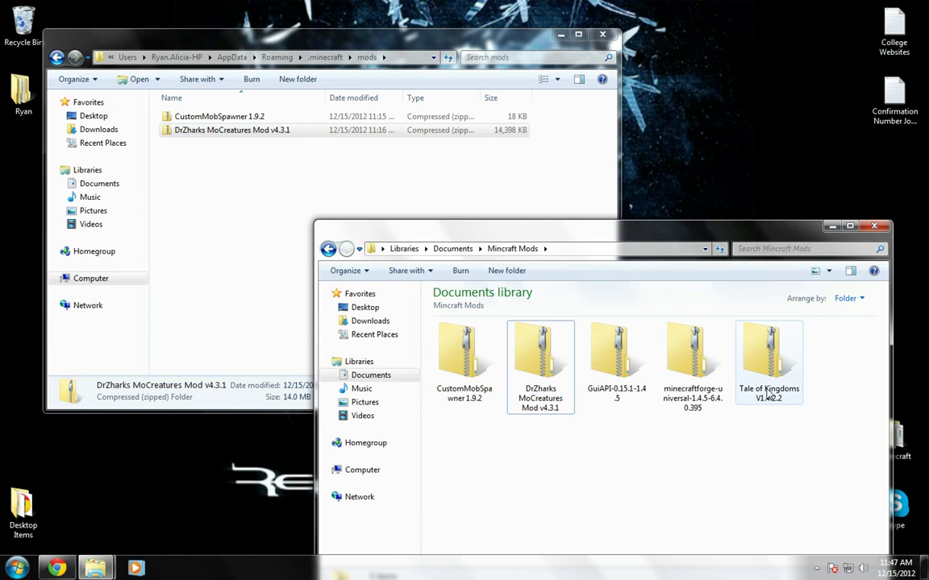
- Copy Tale of Kingdoms V1.4.2.2 from the Mincraft Mods folder into the .minecraft mods folder
left_click(767, 359)
right_click(767, 369)
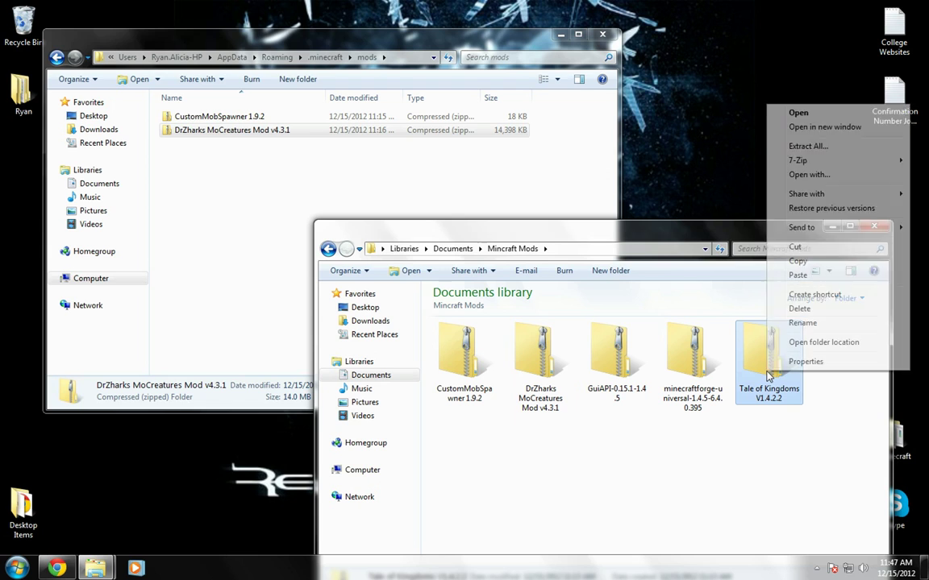
left_click(799, 263)
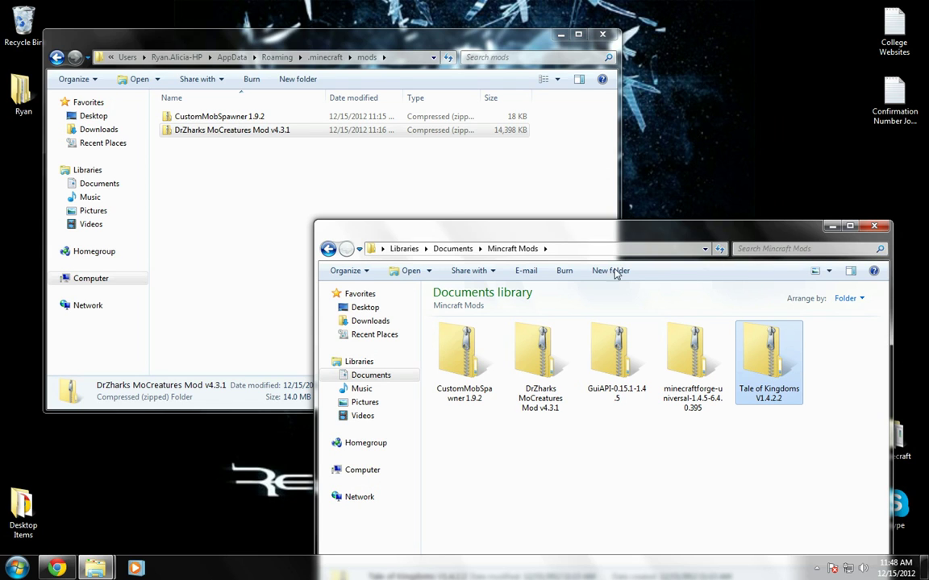
left_click(304, 176)
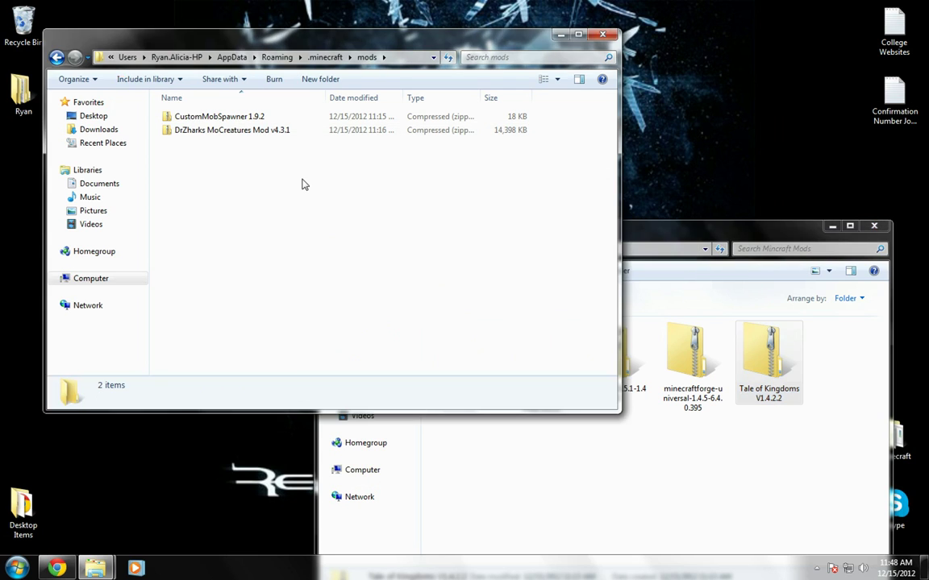
right_click(302, 180)
left_click(333, 270)
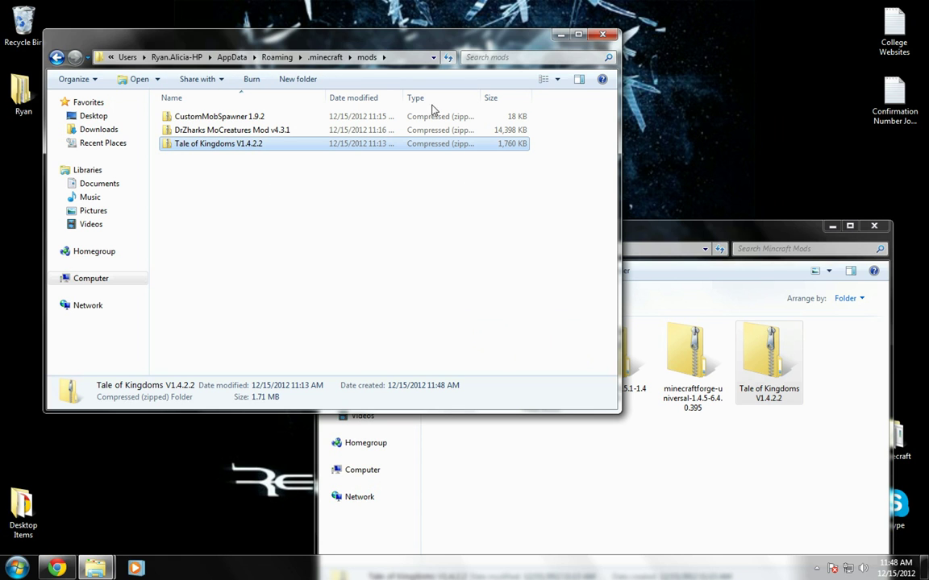
- Minimize both folder windows, then launch Minecraft from the desktop and log in to reach its title screen
left_click(561, 34)
left_click(832, 225)
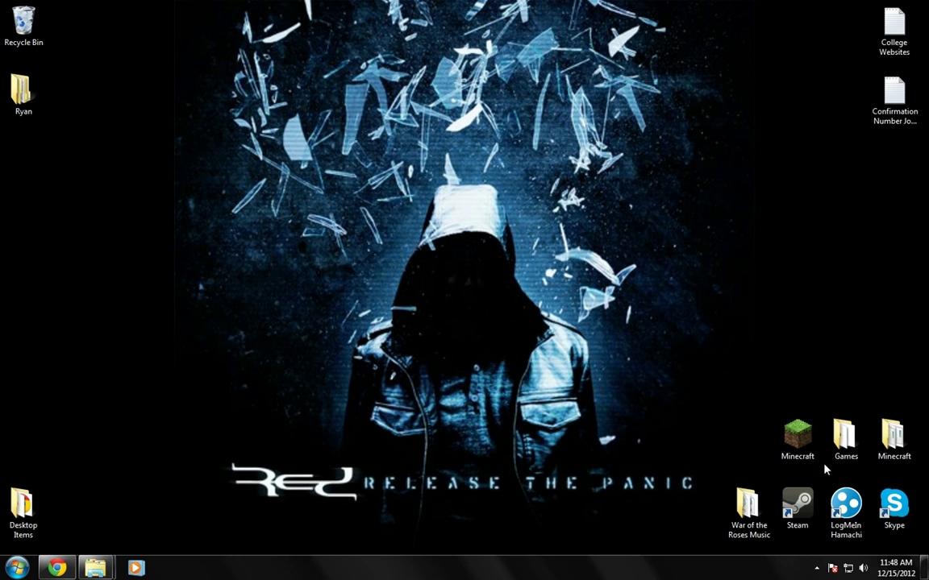
double_click(798, 439)
key("Return")
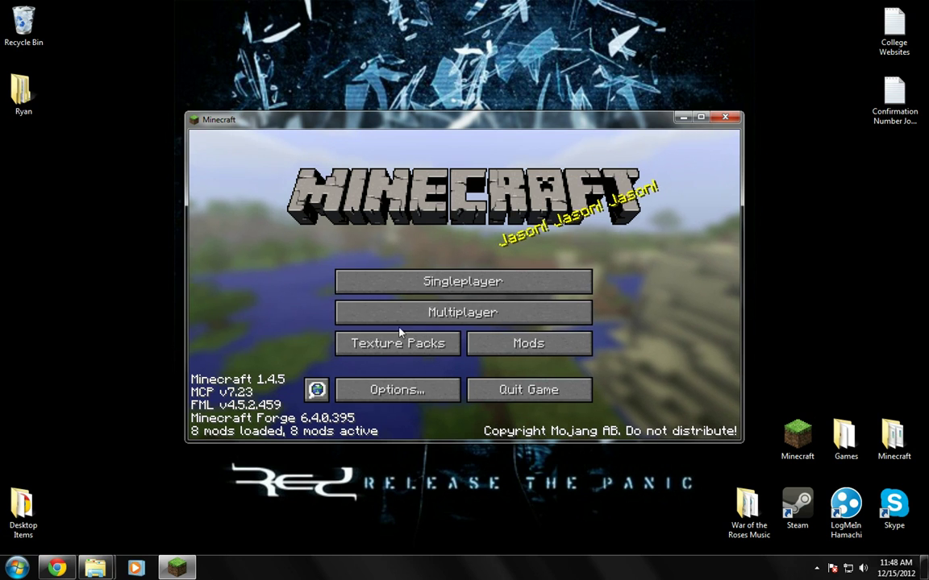
- Create a singleplayer world named New World in Creative game mode and start a new Tale of Kingdoms conquest
left_click(439, 287)
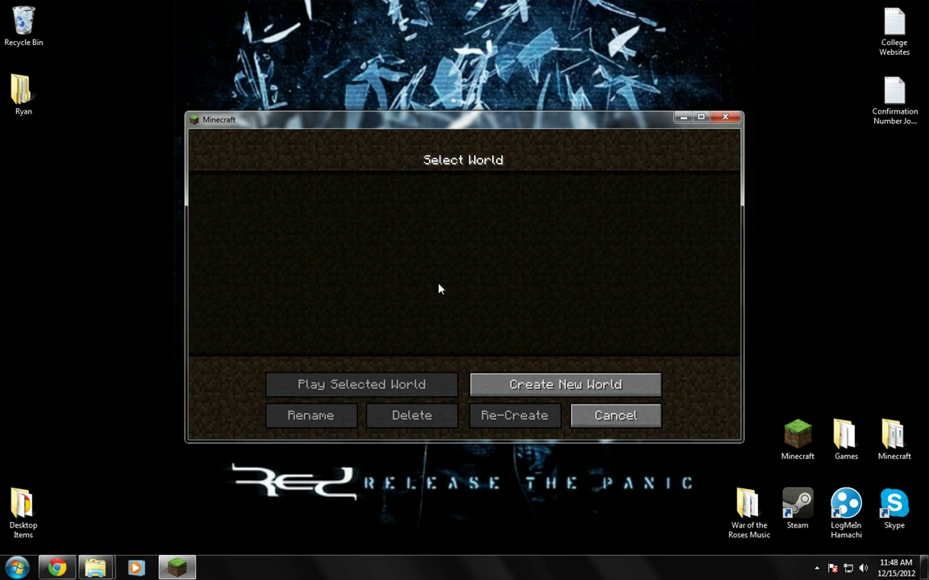
left_click(540, 384)
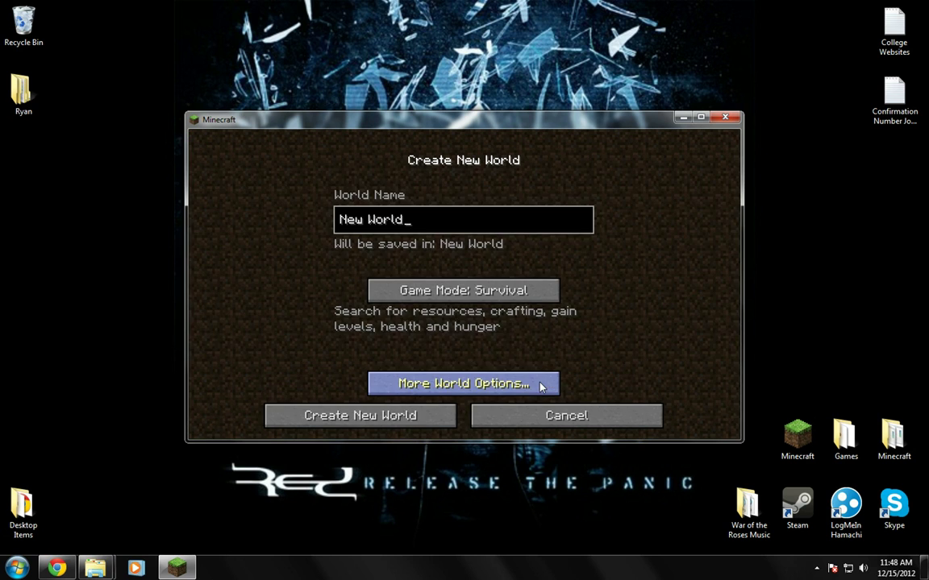
left_click(487, 292)
left_click(496, 293)
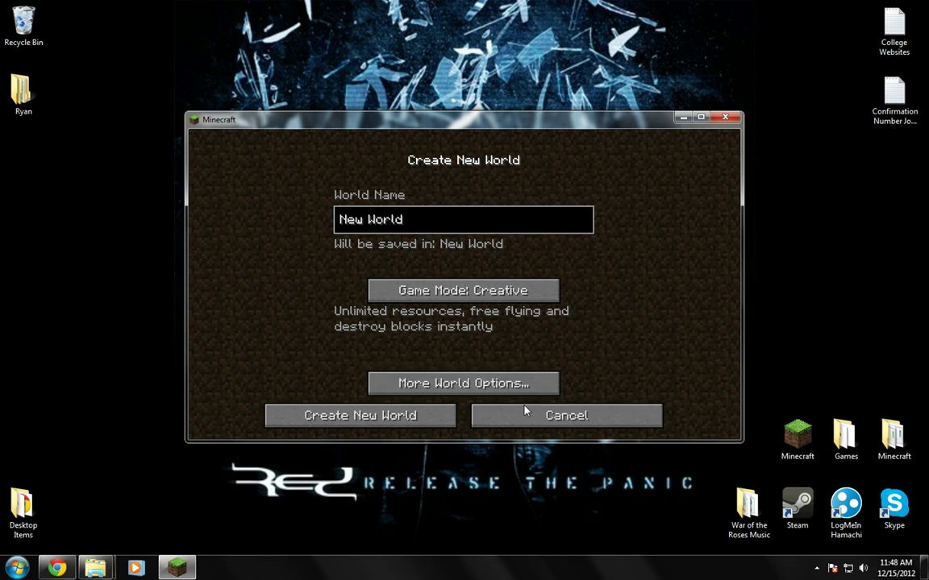
left_click(384, 417)
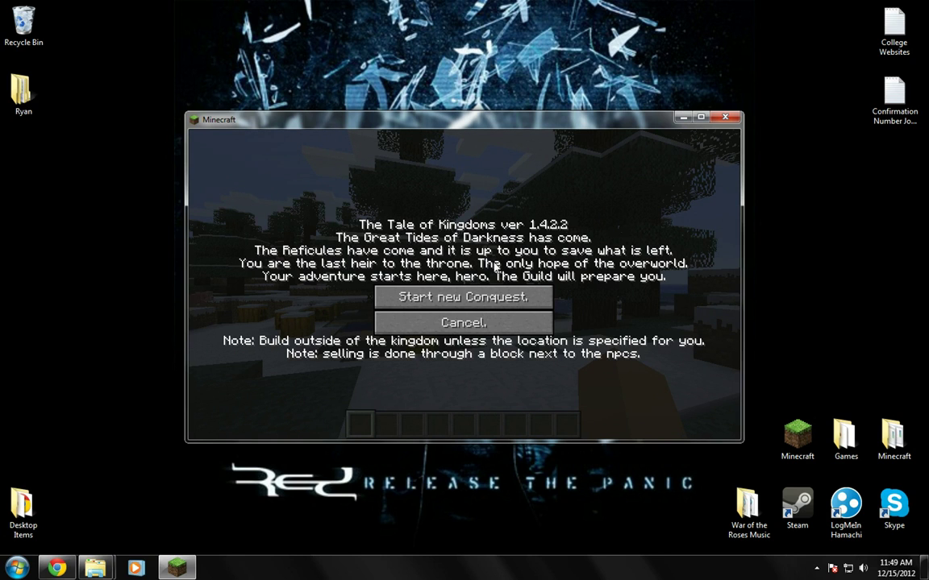
left_click(476, 304)
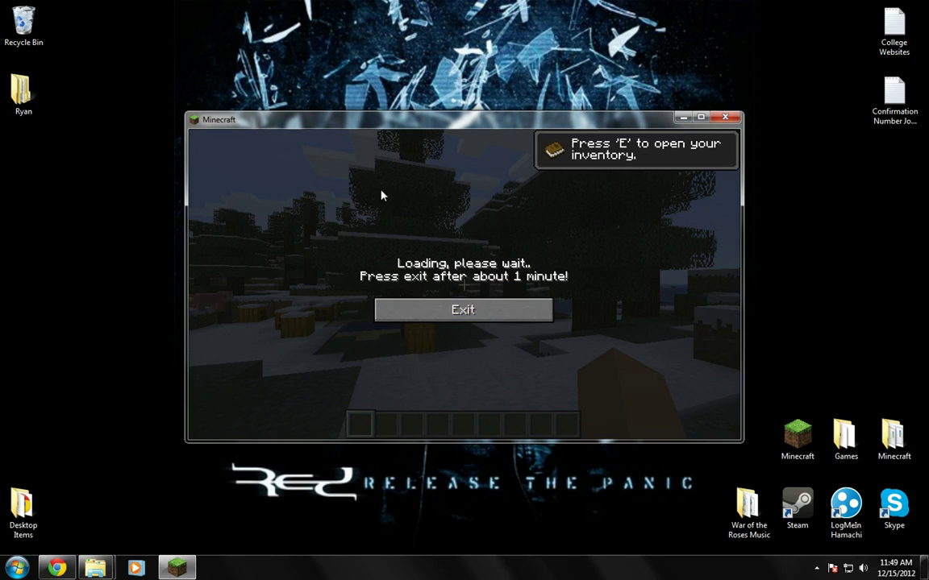